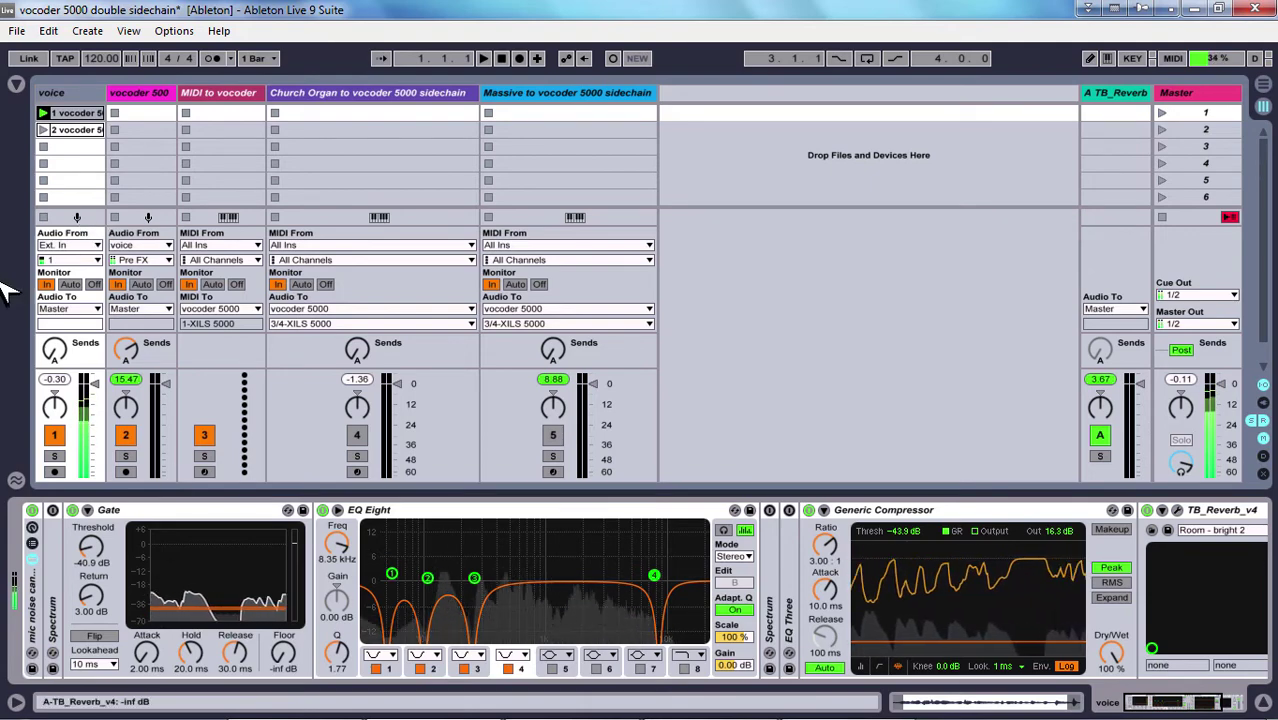
Review the vocoder 5000, voice and Church Organ tracks' routing, ending on vocoder 5000's XILS 5000
{"action": "left_click", "coordinate": [140, 95]}
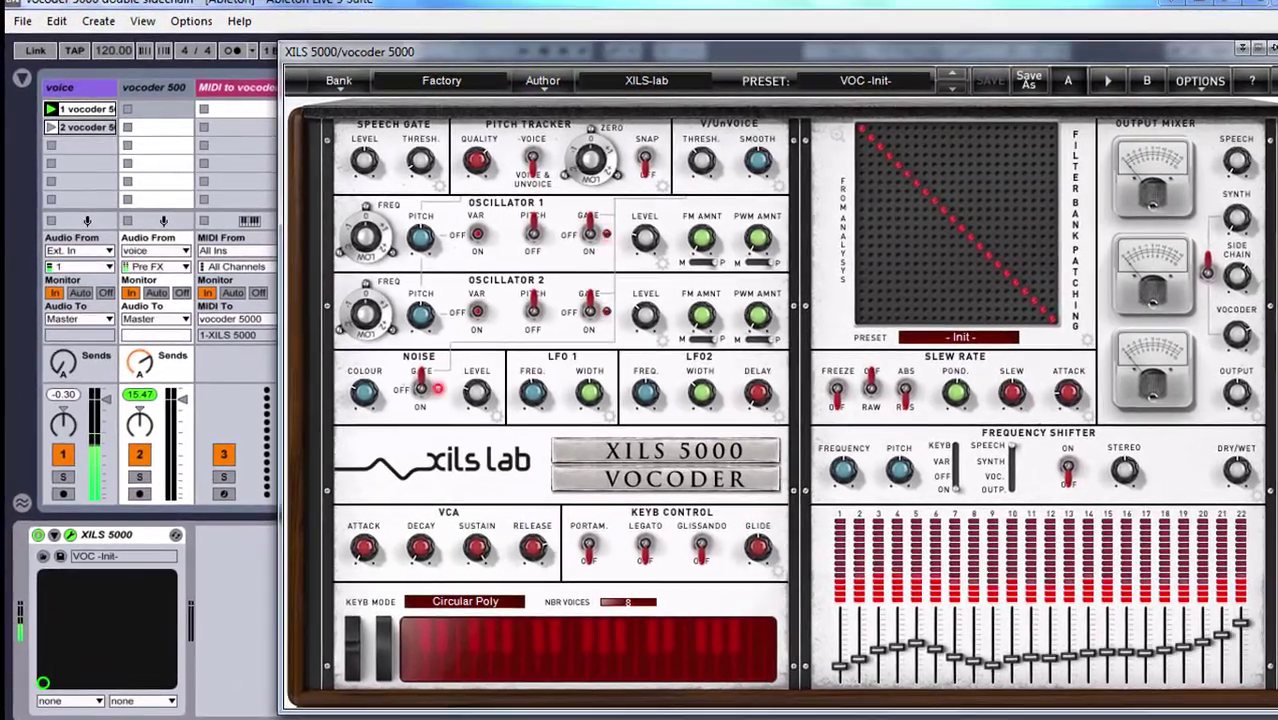
{"action": "left_click", "coordinate": [1261, 53]}
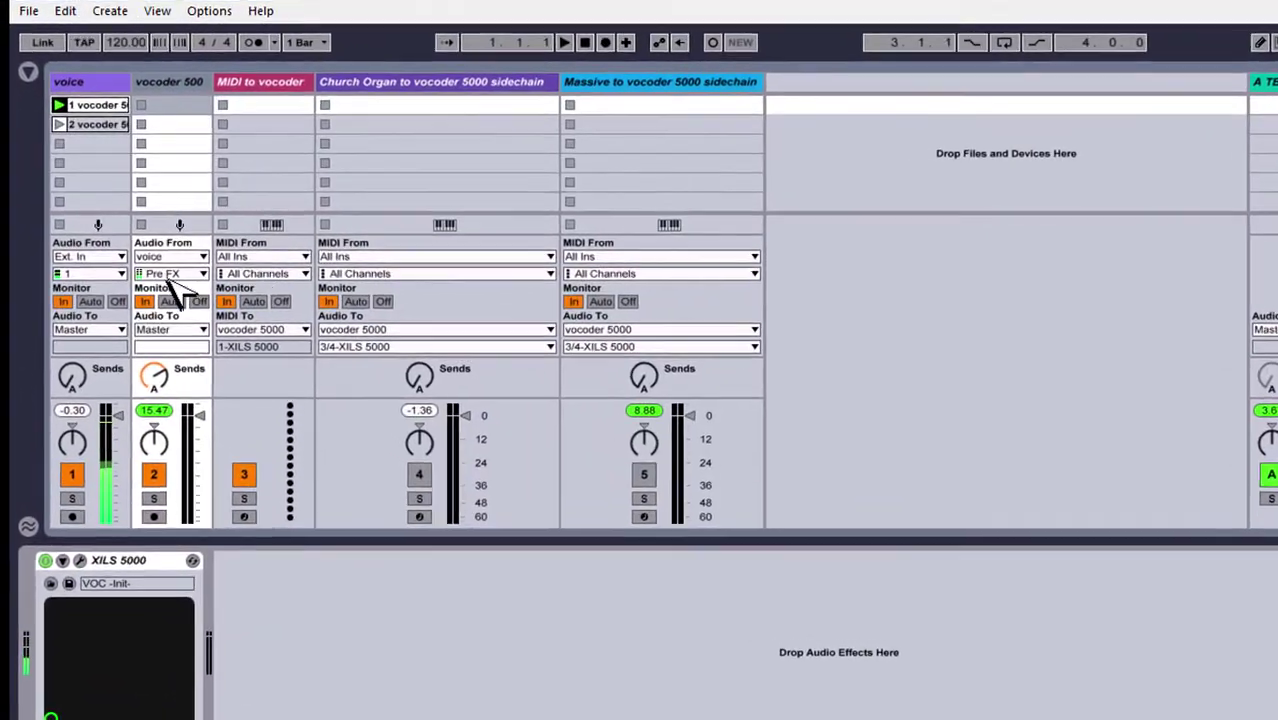
{"action": "left_click", "coordinate": [100, 78]}
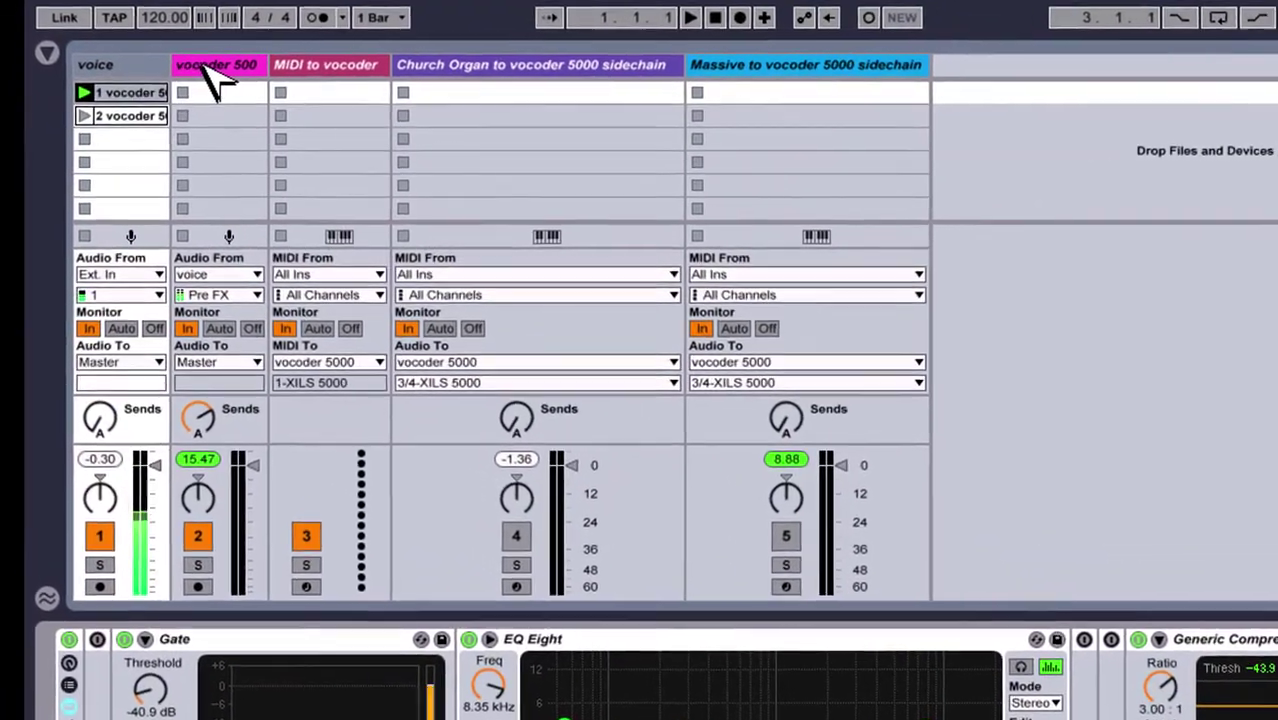
{"action": "left_click", "coordinate": [190, 74]}
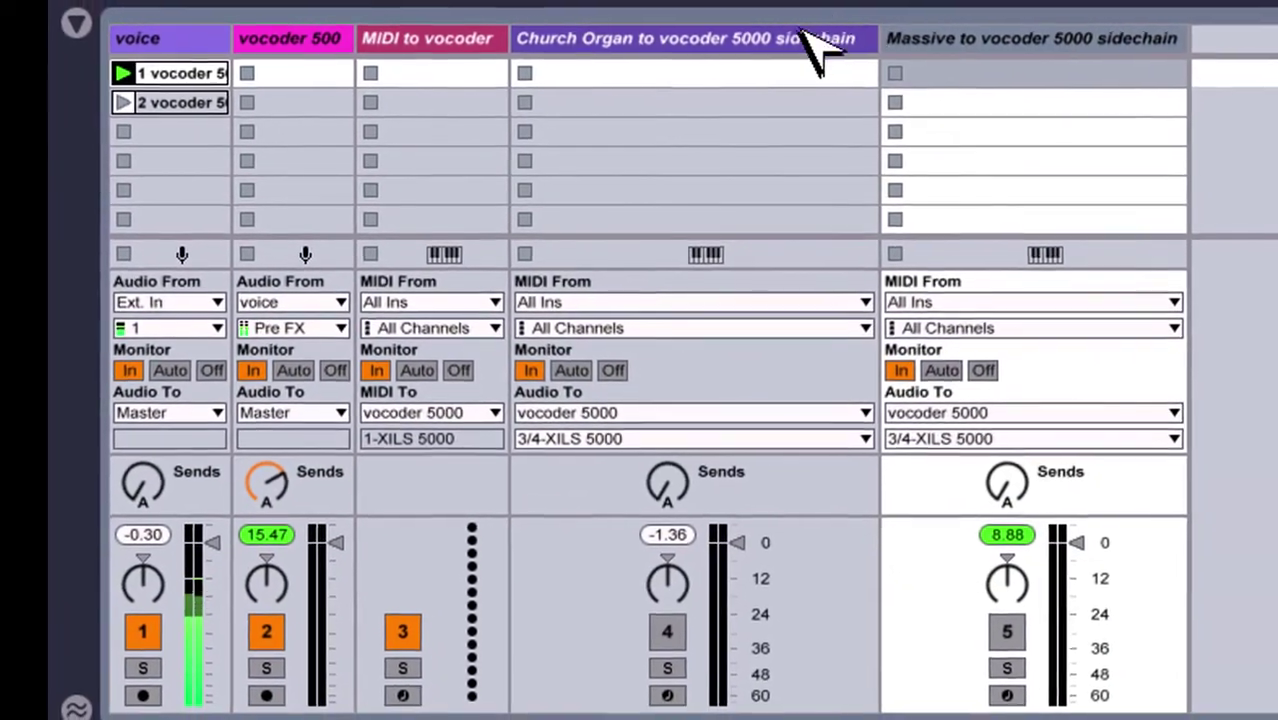
{"action": "left_click", "coordinate": [789, 36]}
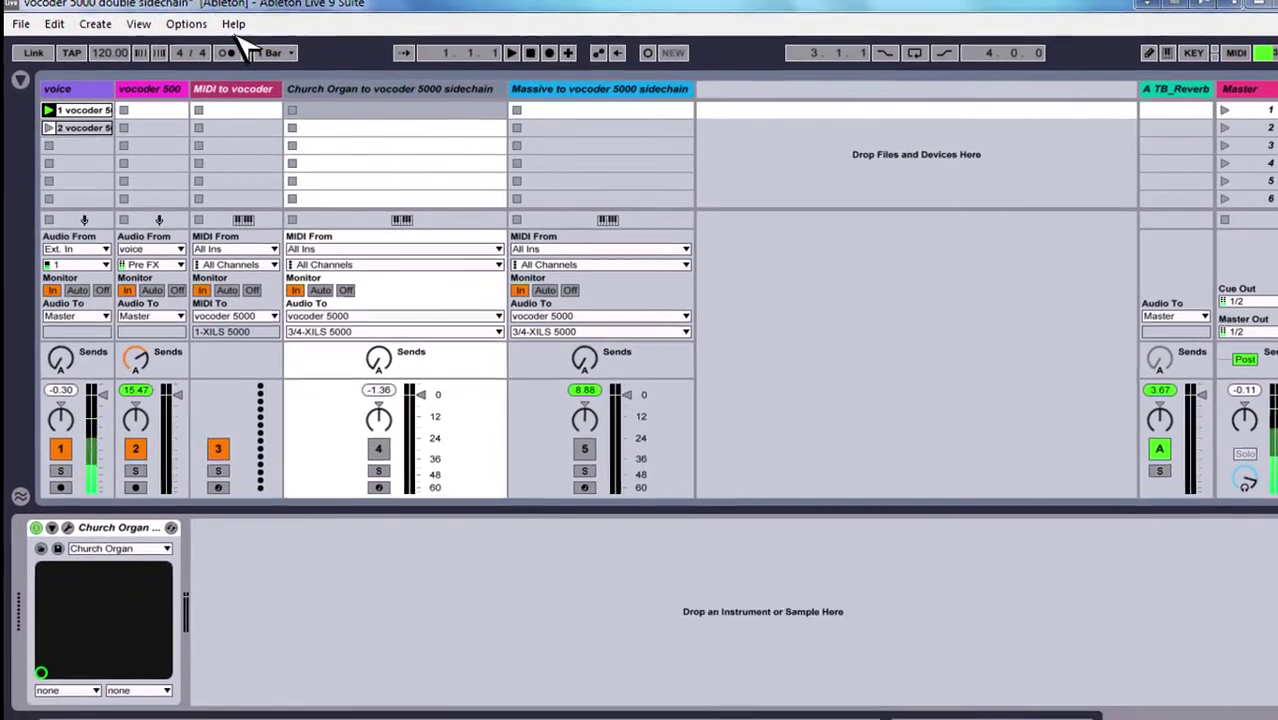
{"action": "left_click", "coordinate": [152, 89]}
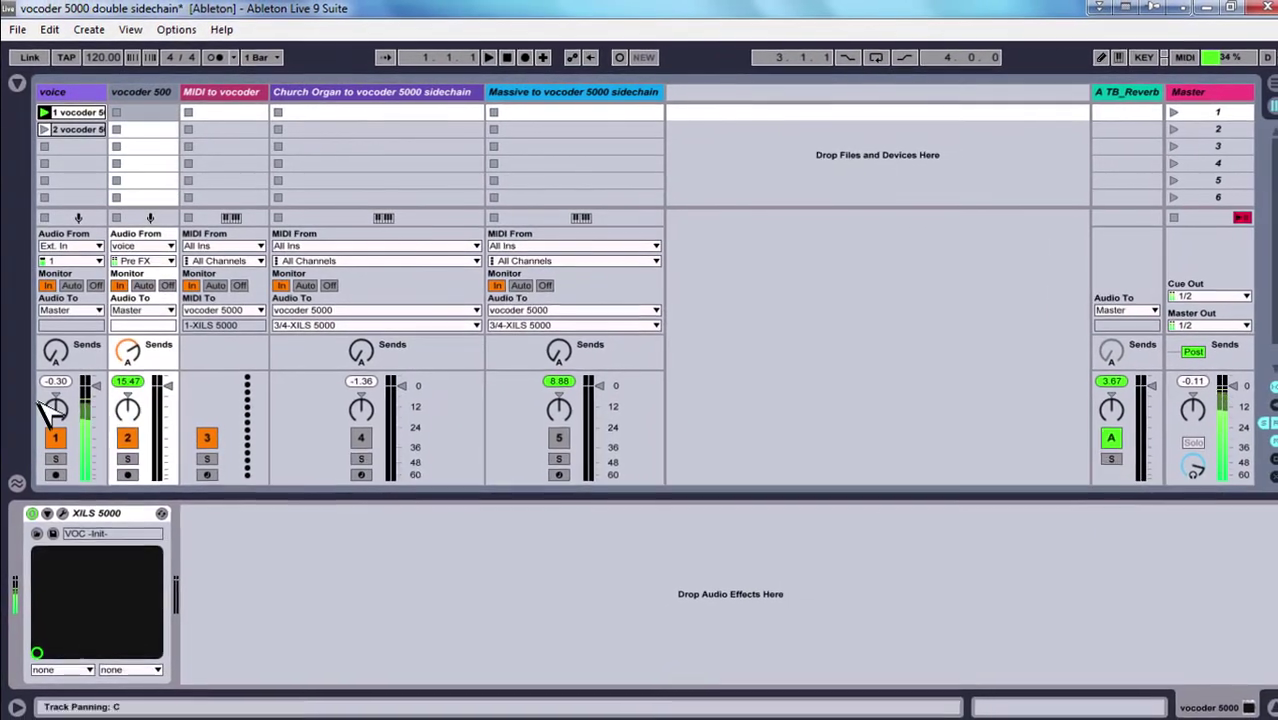
Open the XILS 5000 editor, then switch the voice track off and back on
{"action": "left_click", "coordinate": [61, 511]}
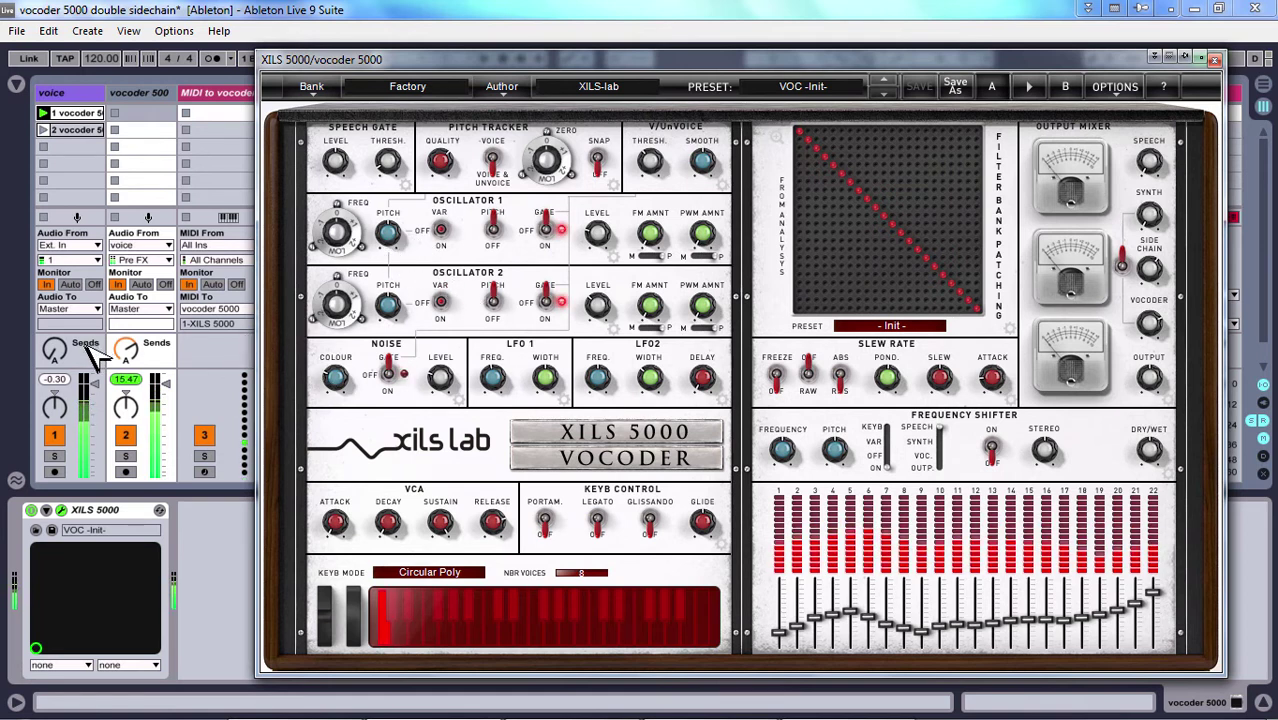
{"action": "left_click", "coordinate": [62, 433]}
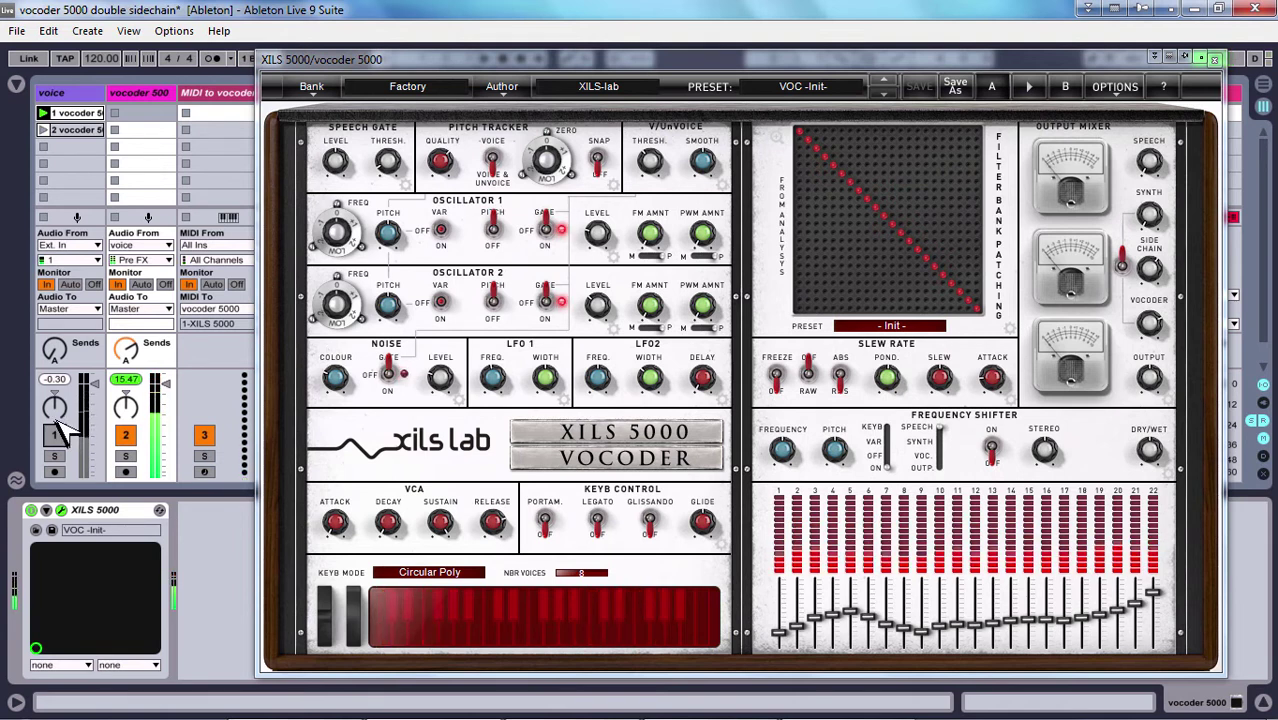
{"action": "left_click", "coordinate": [54, 435]}
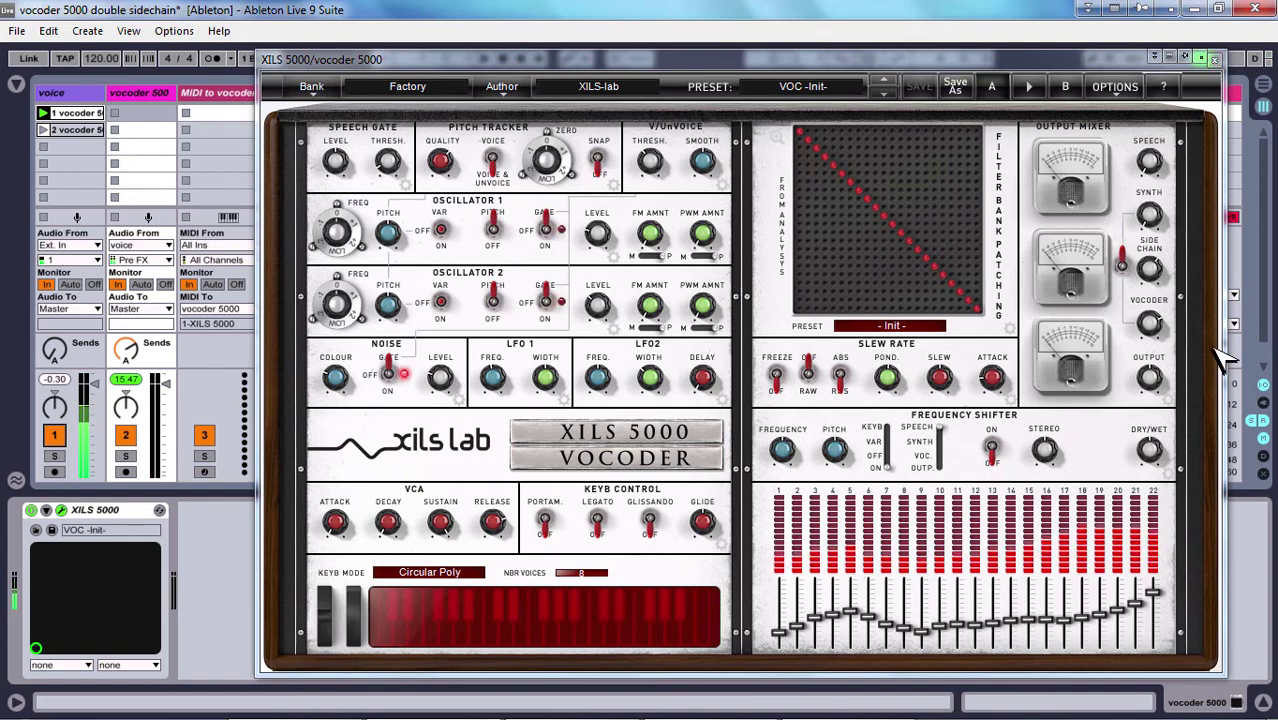
Keep VUnV Synt as XILS 5000 side-chain source, nudge the Side Chain knob, then show Church Organ
{"action": "left_click", "coordinate": [1170, 401]}
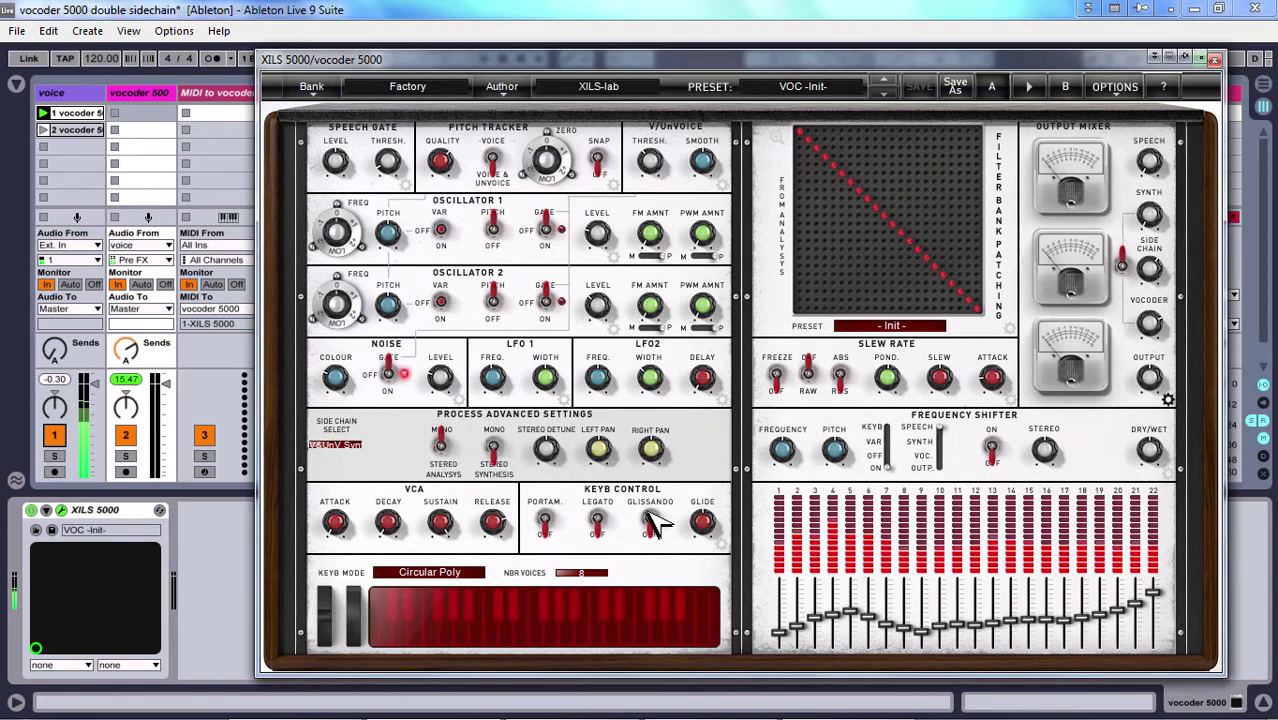
{"action": "left_click", "coordinate": [334, 447]}
{"action": "left_click", "coordinate": [365, 482]}
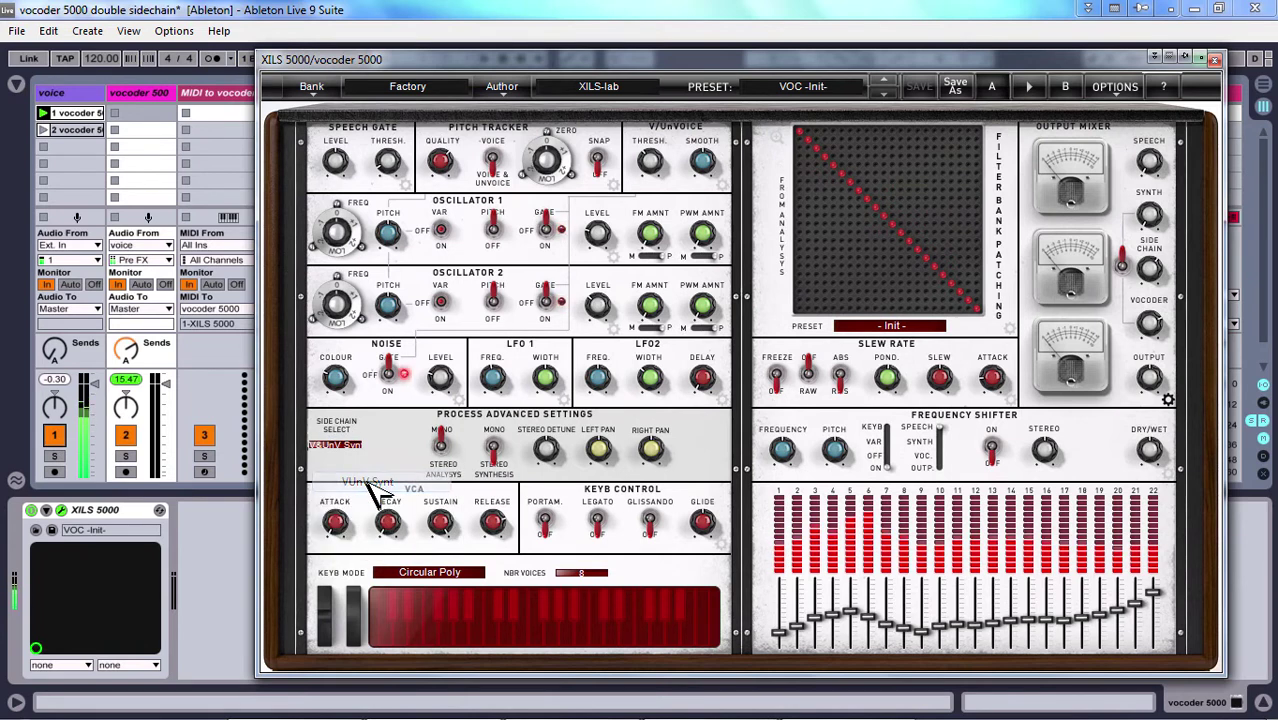
{"action": "mouse_move", "coordinate": [1160, 270]}
{"action": "left_mouse_down"}
{"action": "mouse_move", "coordinate": [1150, 265]}
{"action": "mouse_move", "coordinate": [1161, 277]}
{"action": "left_mouse_up"}
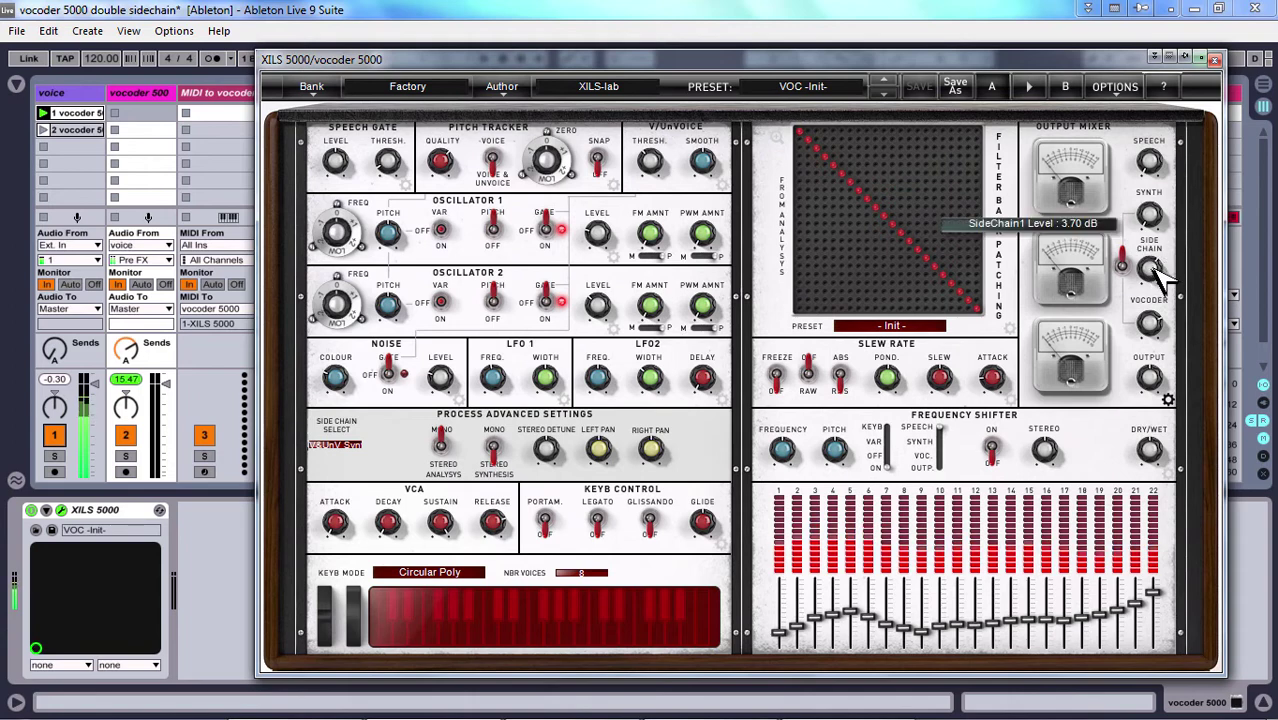
{"action": "left_click", "coordinate": [1214, 58]}
{"action": "left_click", "coordinate": [380, 115]}
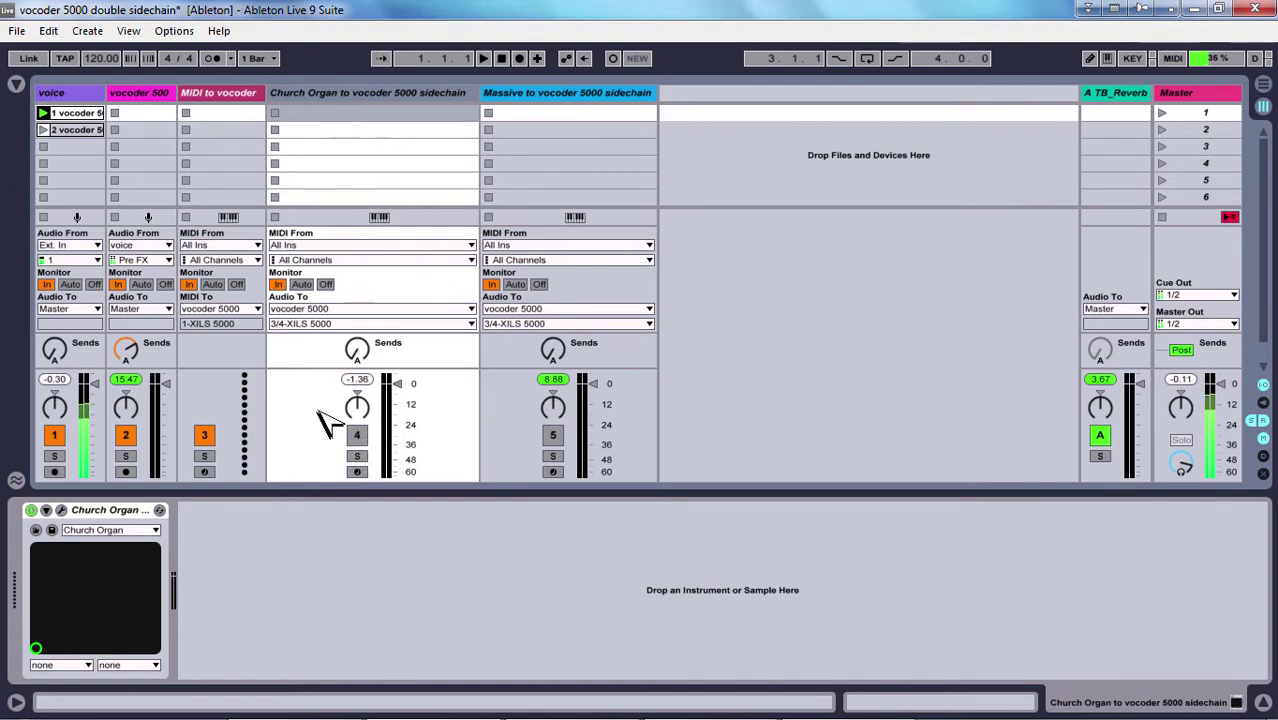
Activate the Church Organ track and return to the vocoder 5000 track's XILS 5000 device
{"action": "left_click", "coordinate": [61, 511]}
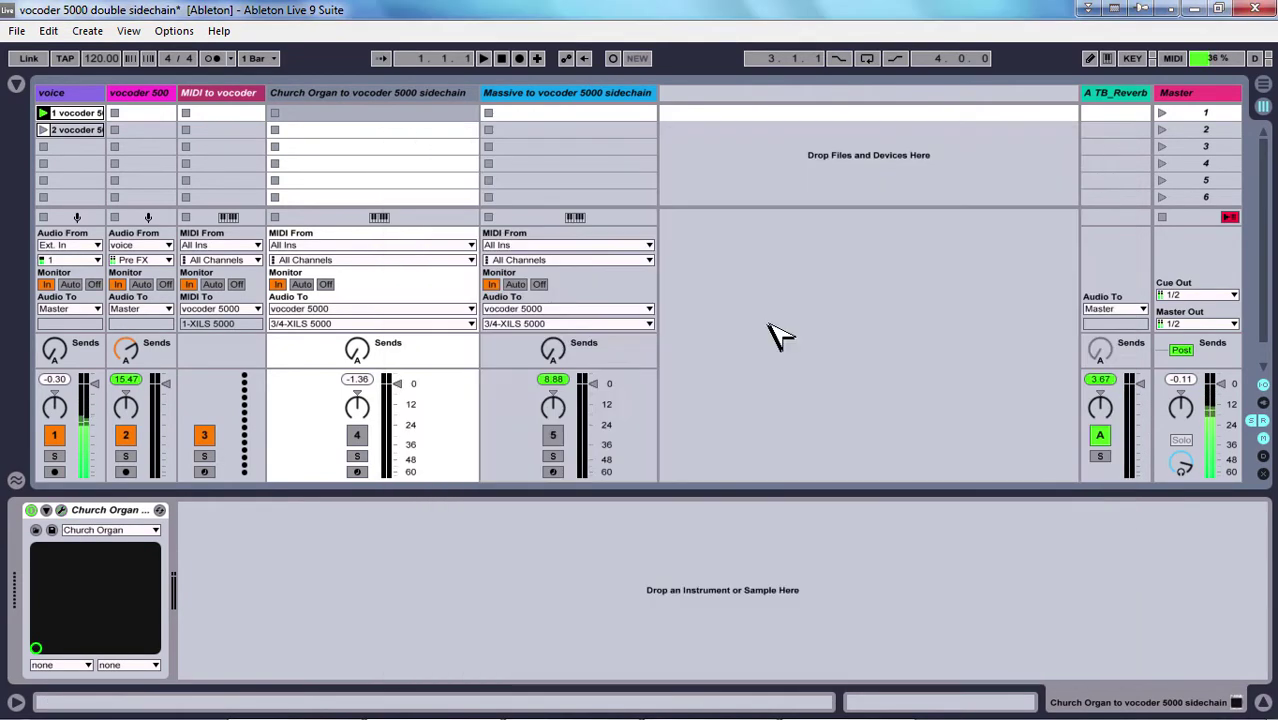
{"action": "left_click", "coordinate": [1110, 143]}
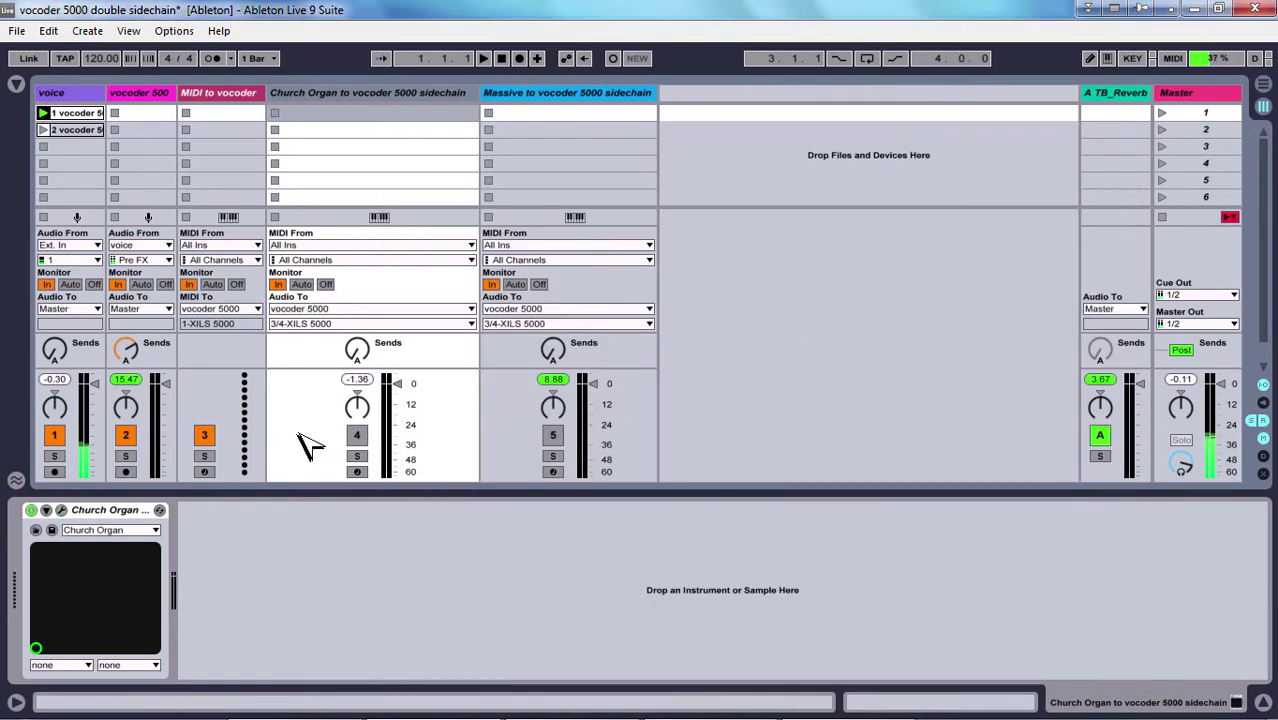
{"action": "left_click", "coordinate": [357, 436]}
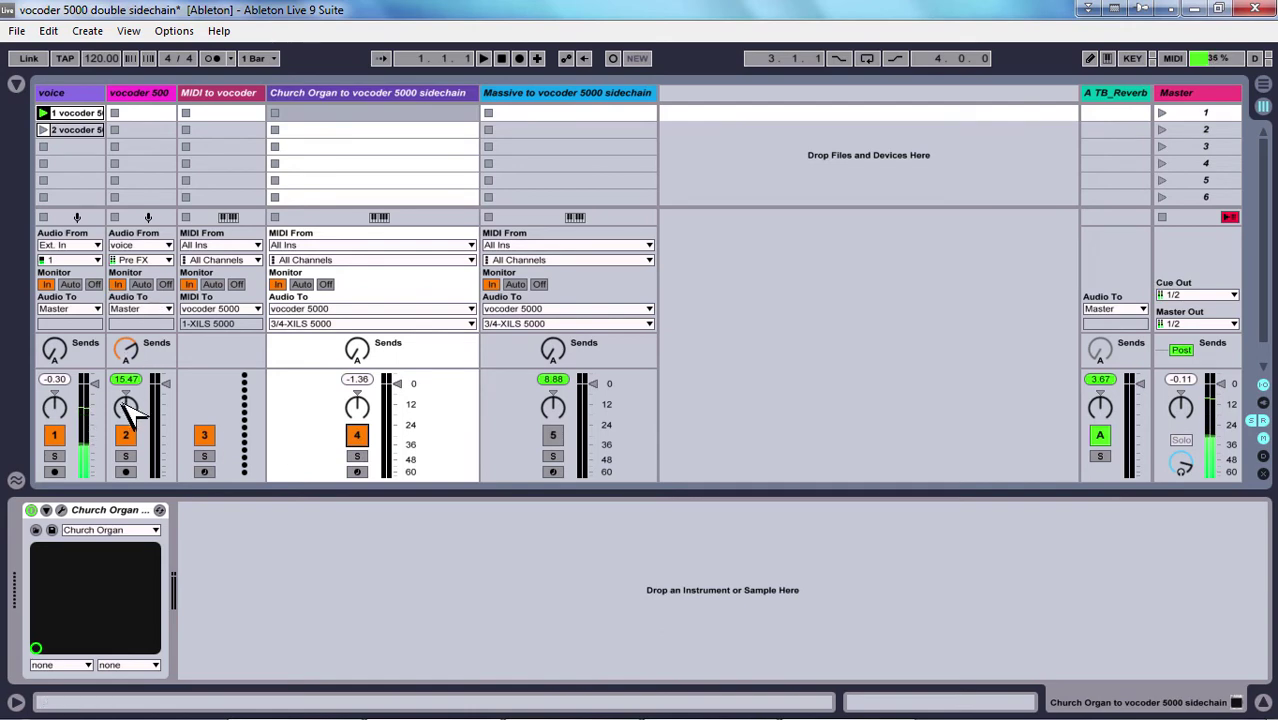
{"action": "left_click", "coordinate": [150, 93]}
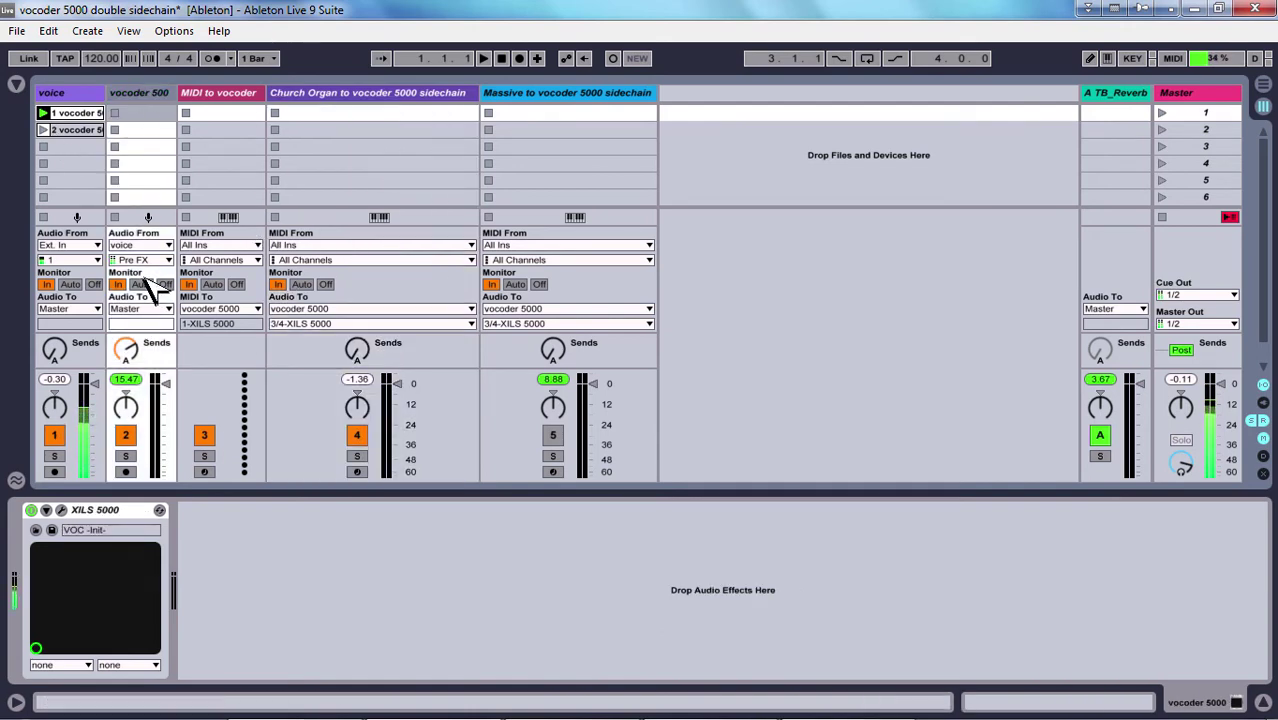
Switch off the Gate on XILS 5000 Oscillator 1 and Oscillator 2, then close the editor
{"action": "left_click", "coordinate": [61, 510]}
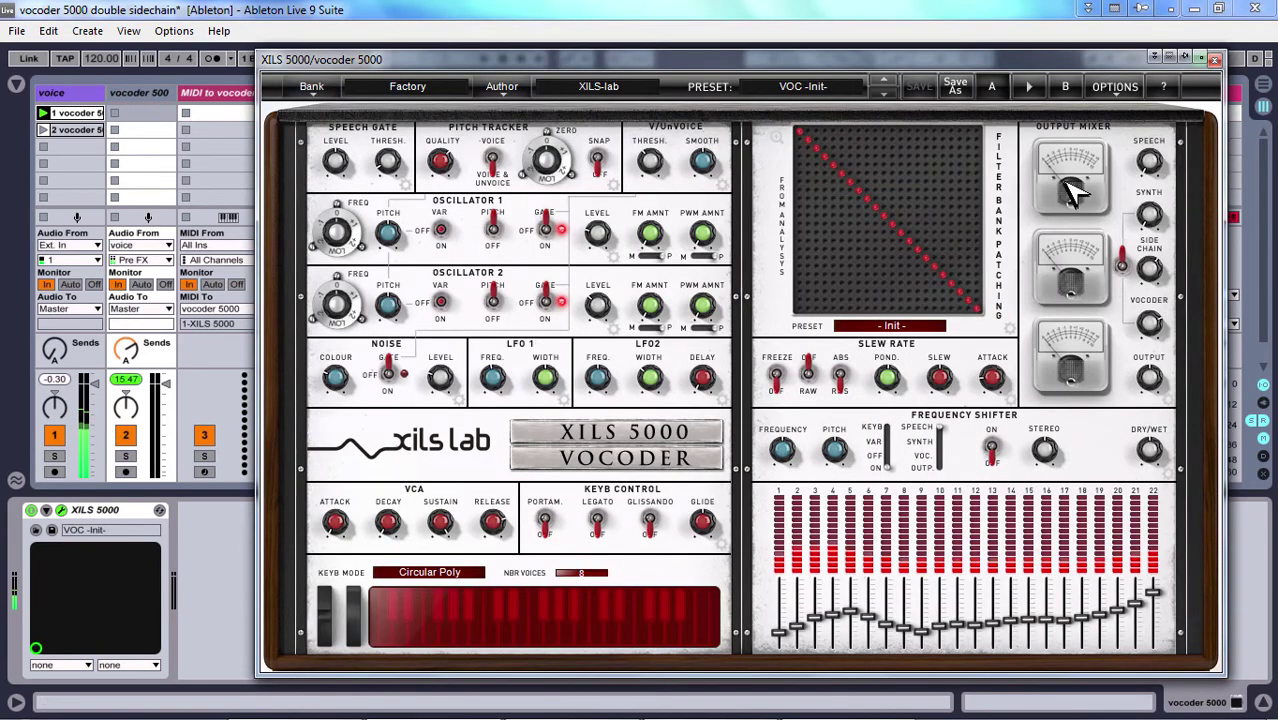
{"action": "mouse_move", "coordinate": [1158, 262]}
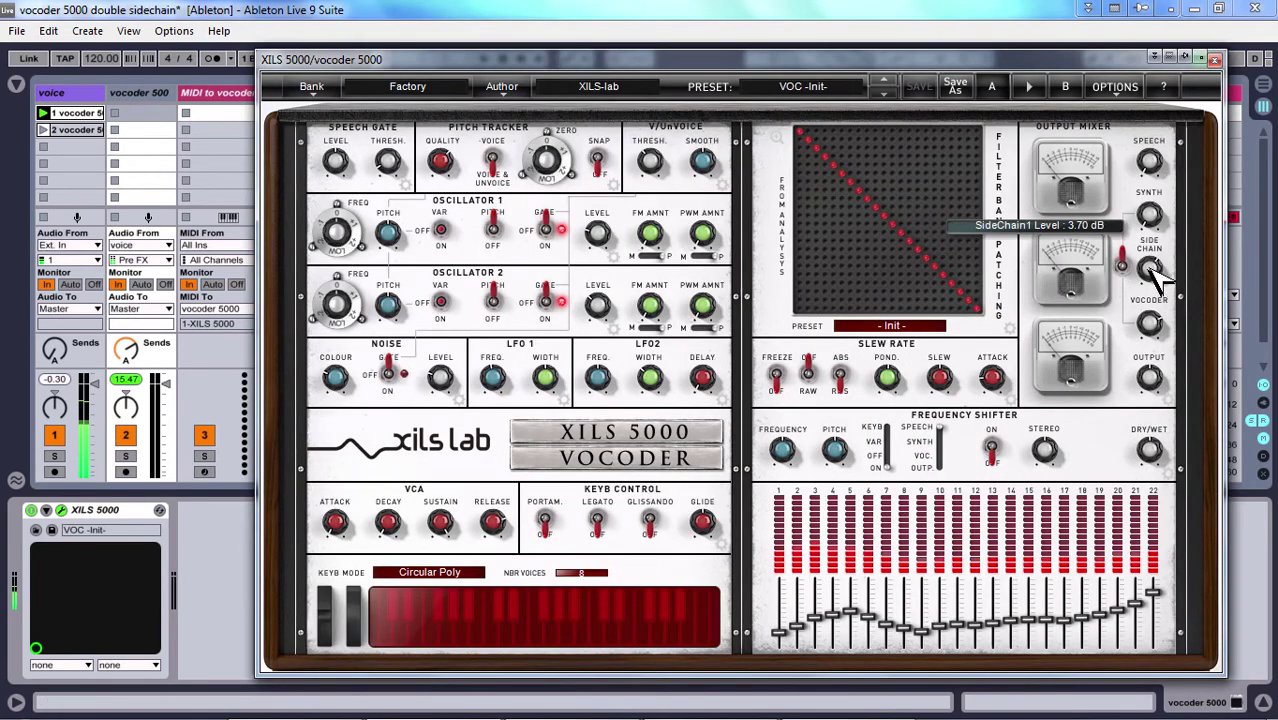
{"action": "left_click", "coordinate": [550, 230]}
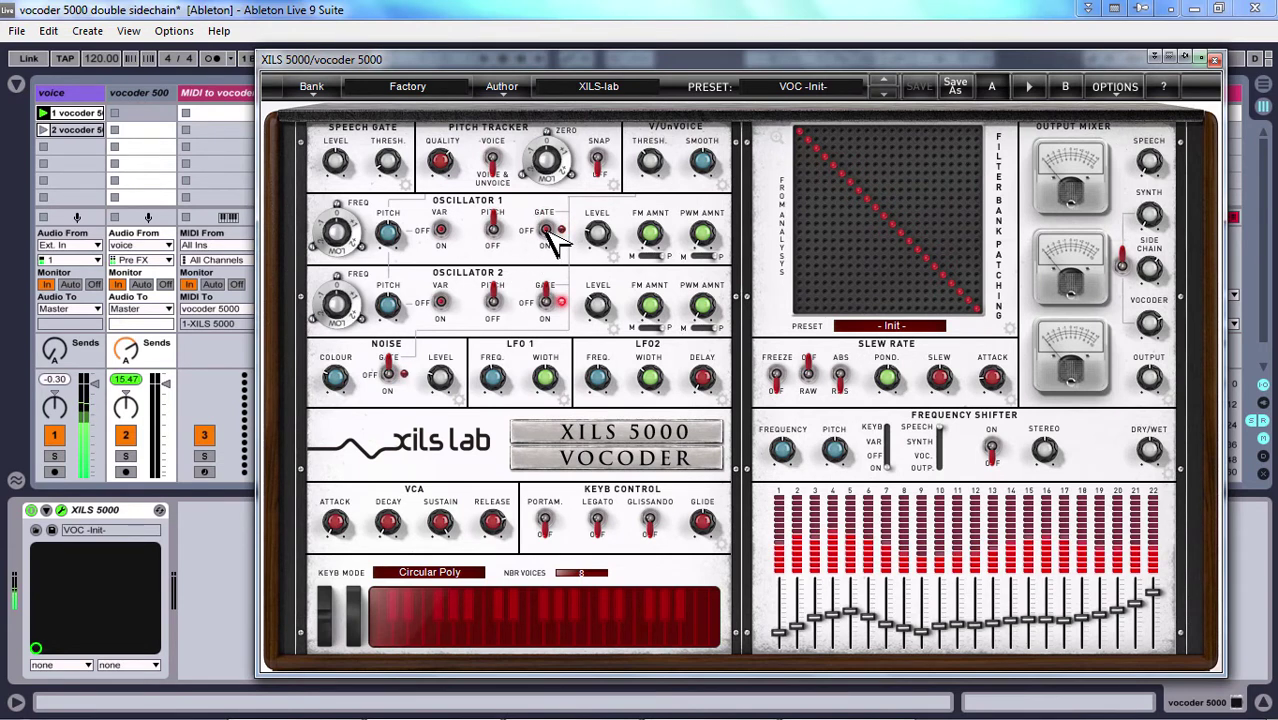
{"action": "left_click", "coordinate": [551, 303]}
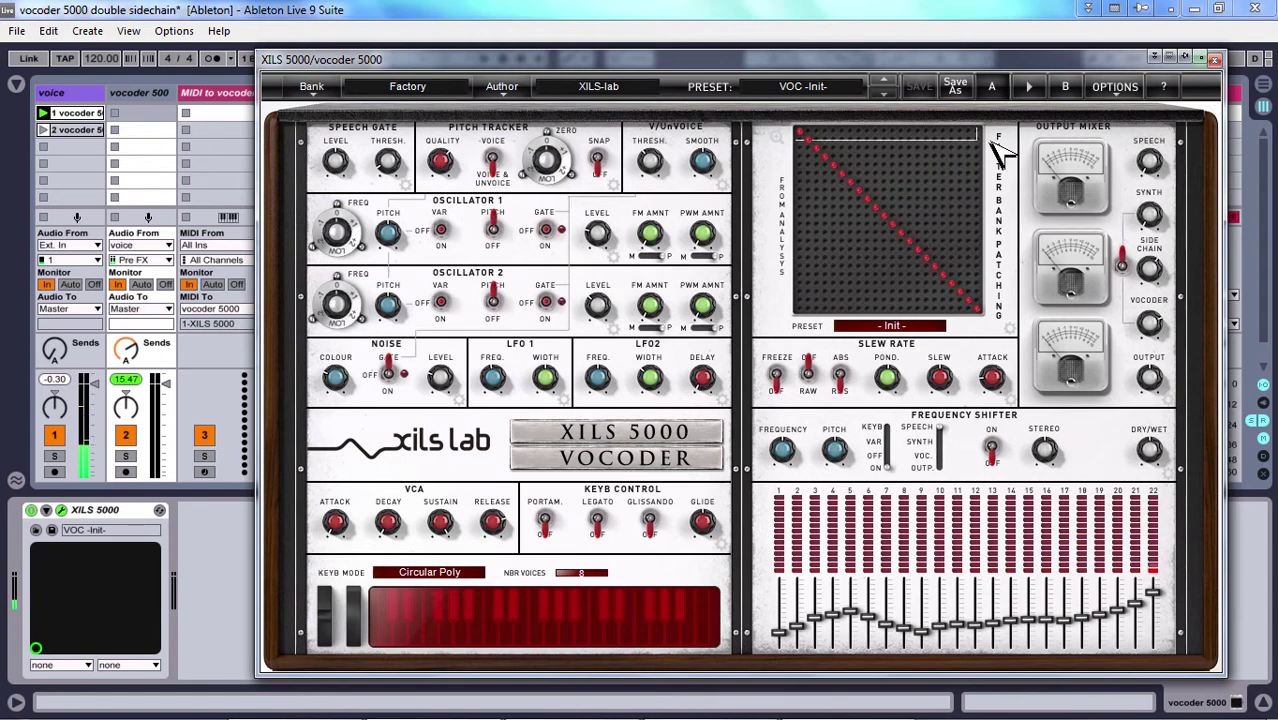
{"action": "left_click", "coordinate": [1214, 59]}
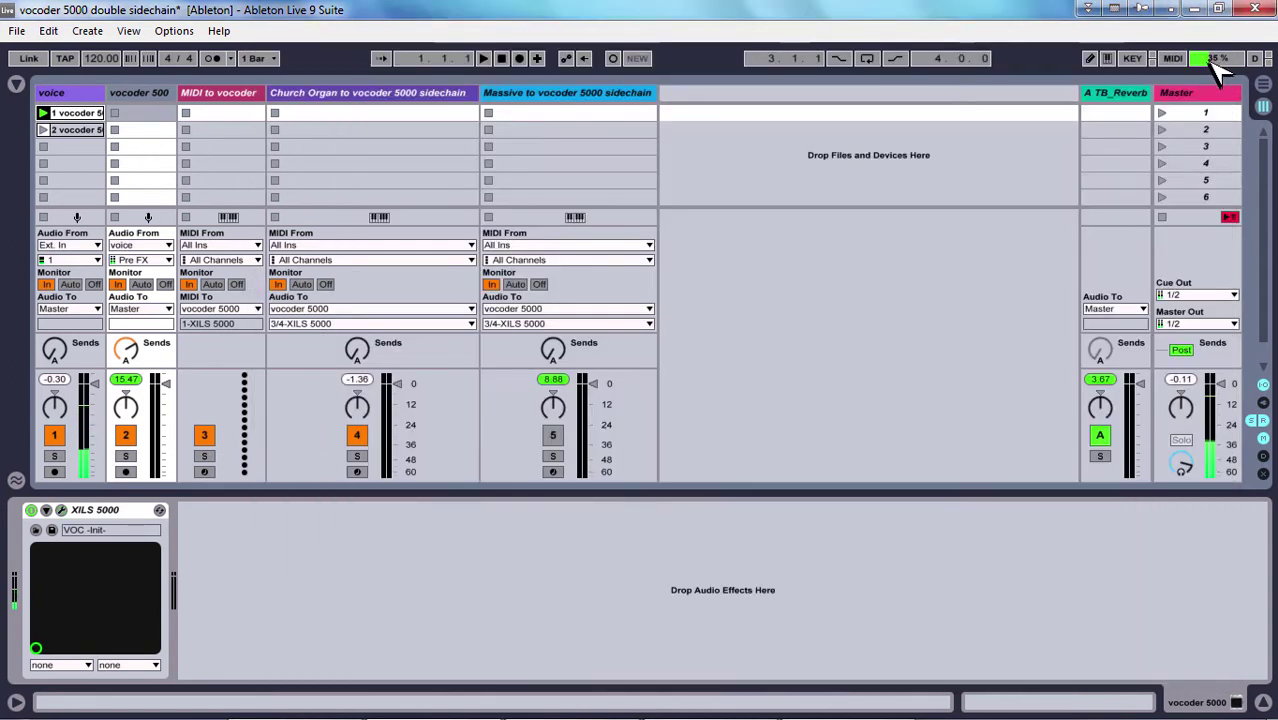
{"action": "left_click", "coordinate": [55, 437]}
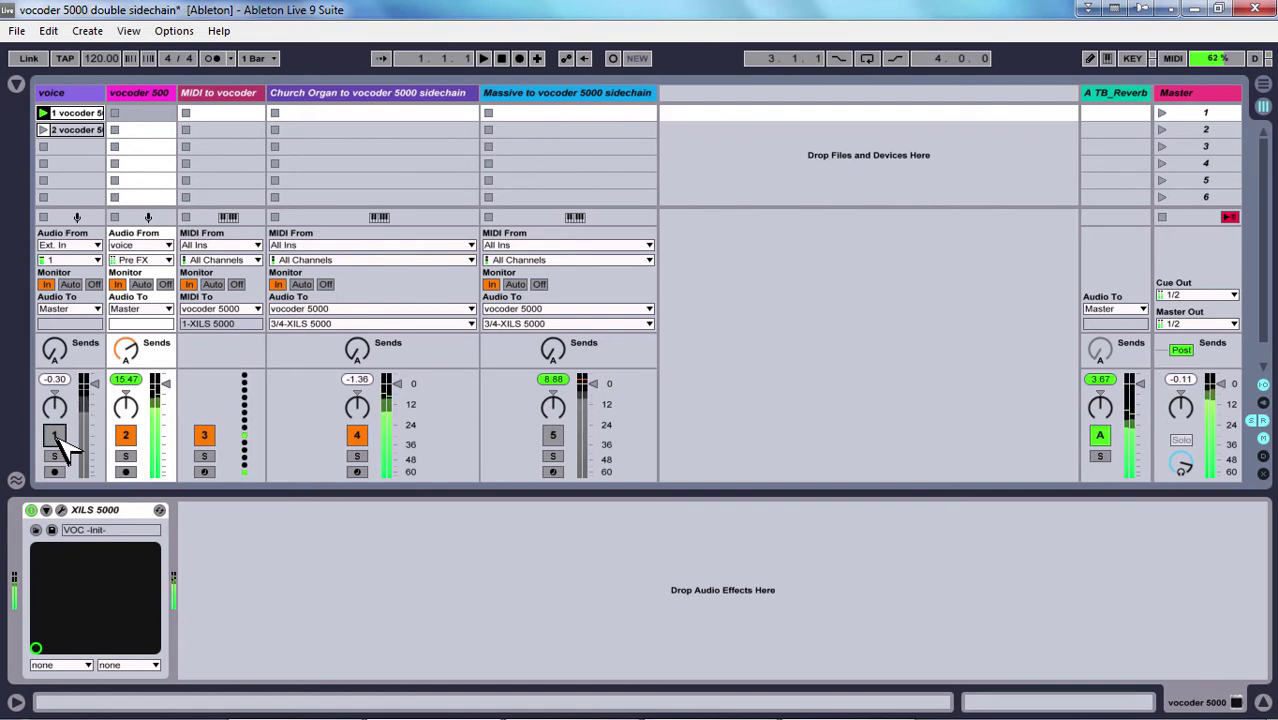
{"action": "left_click", "coordinate": [55, 436]}
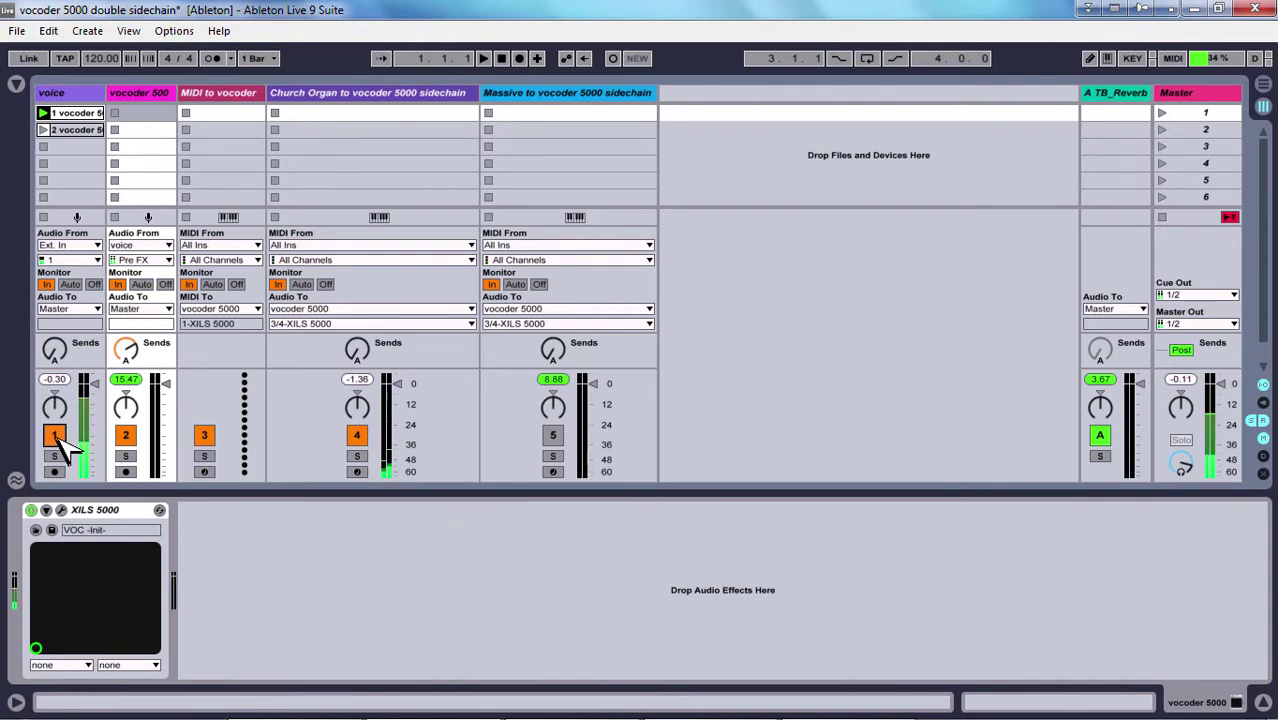
Deactivate the Church Organ track with its Track Activator
{"action": "left_click", "coordinate": [390, 100]}
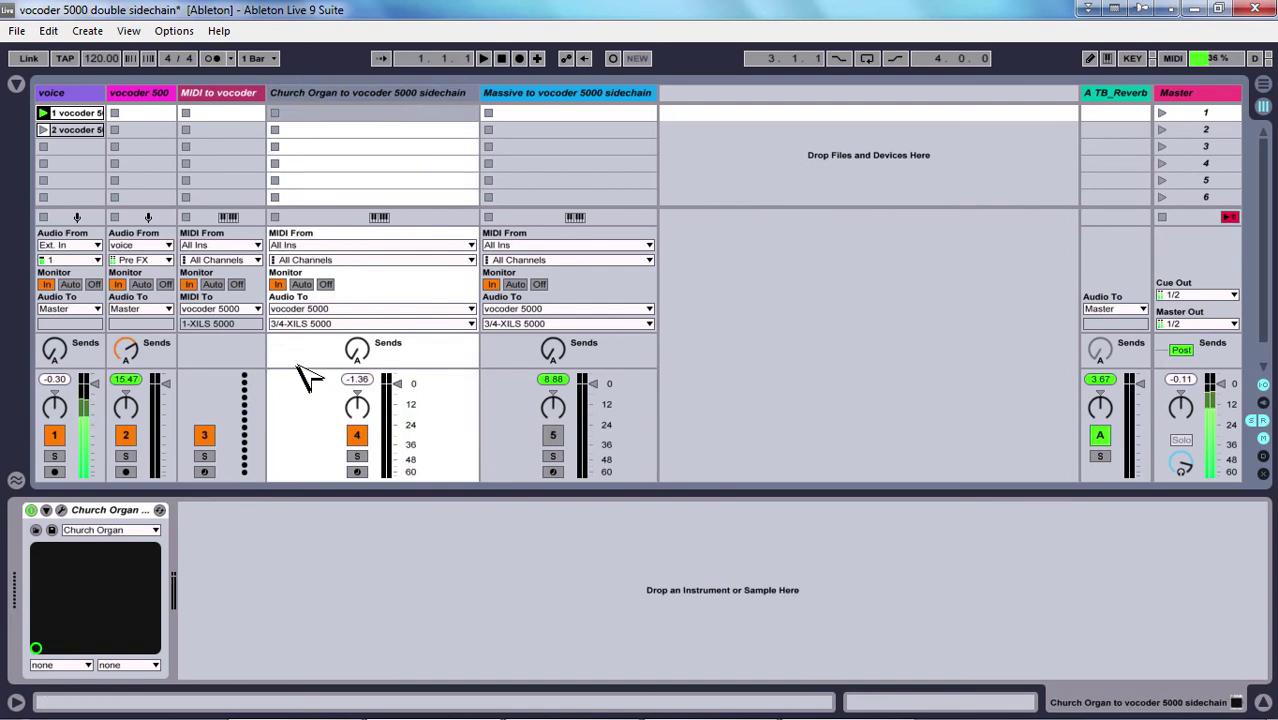
{"action": "left_click", "coordinate": [130, 100]}
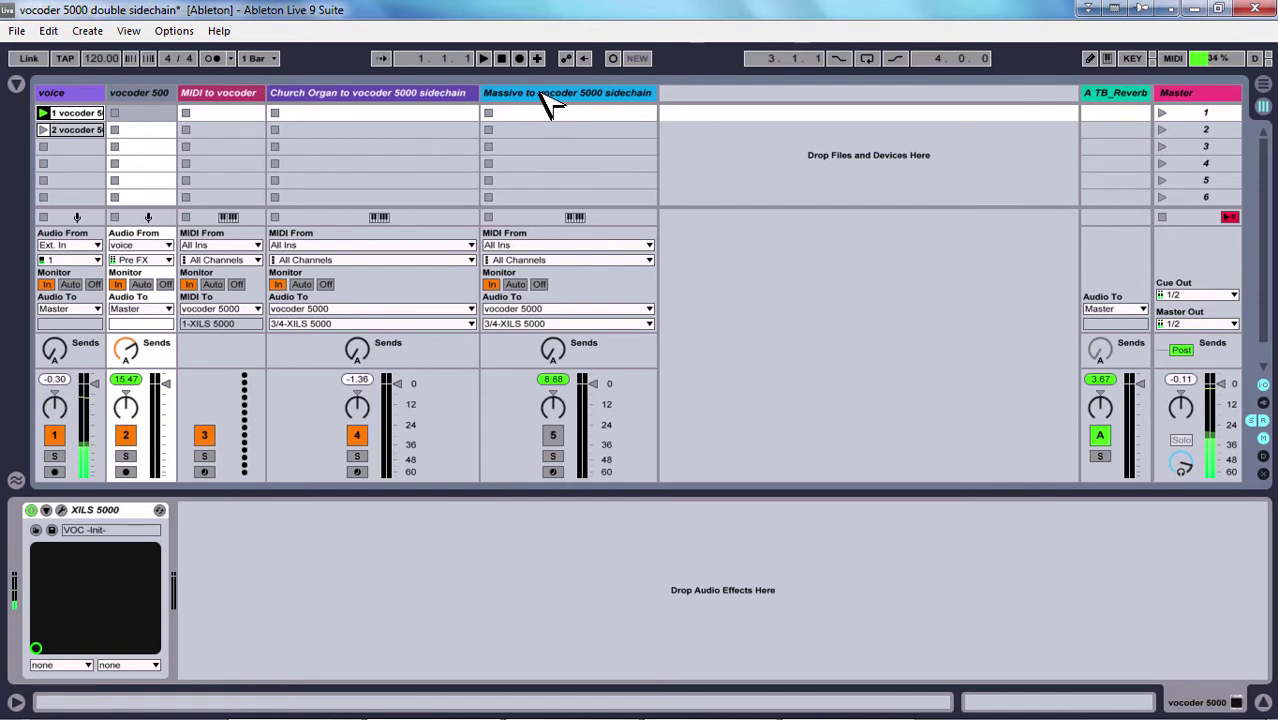
{"action": "left_click", "coordinate": [356, 435]}
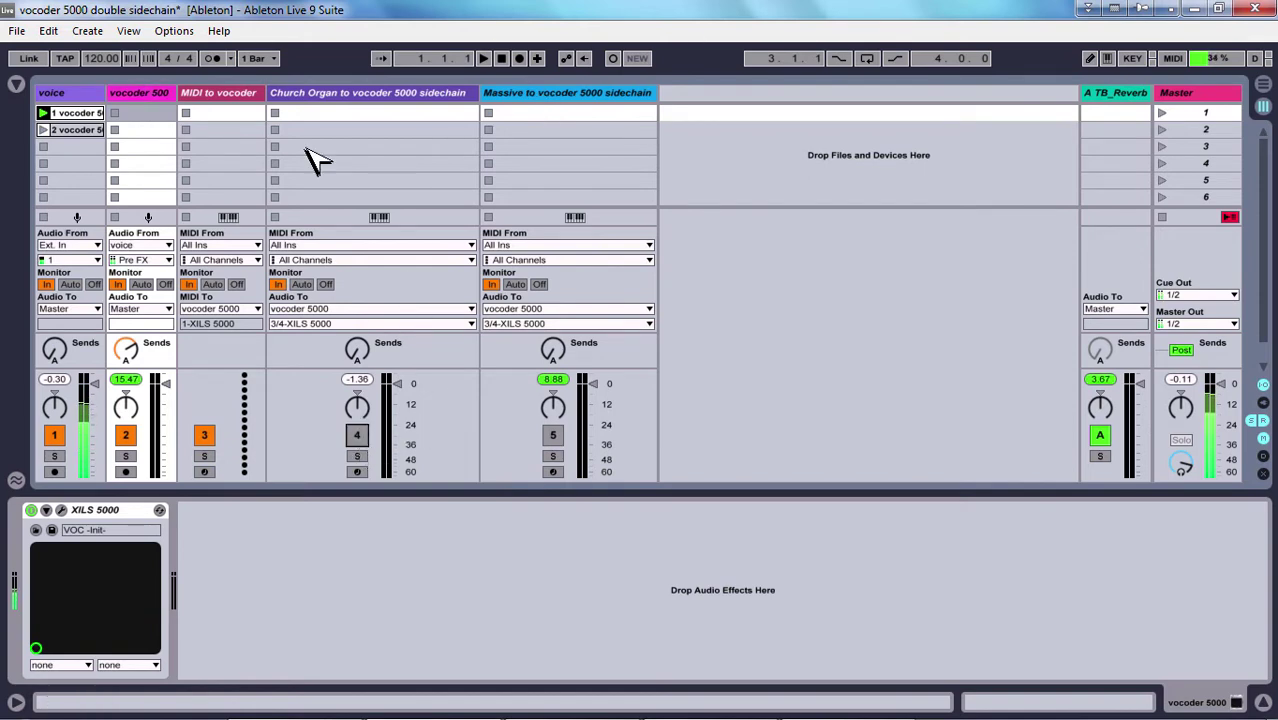
Select the Massive track and briefly open its synth editor, then close it
{"action": "left_click", "coordinate": [615, 98]}
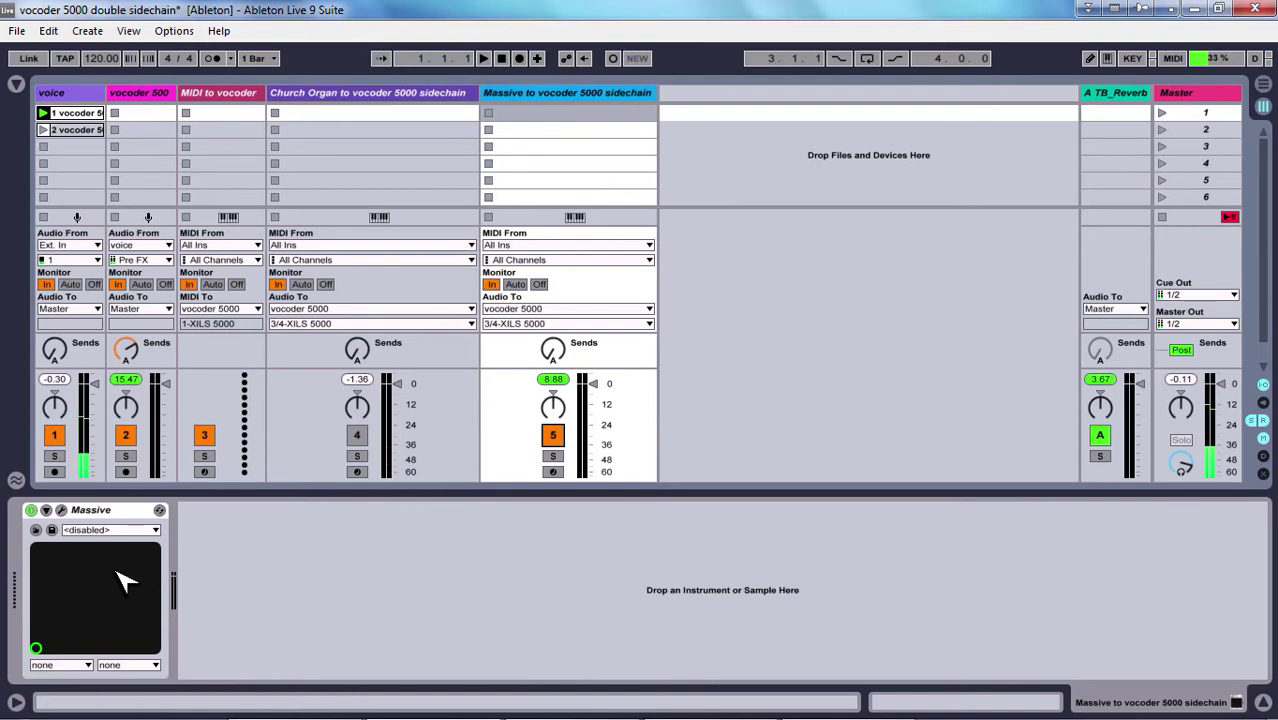
{"action": "left_click", "coordinate": [62, 511]}
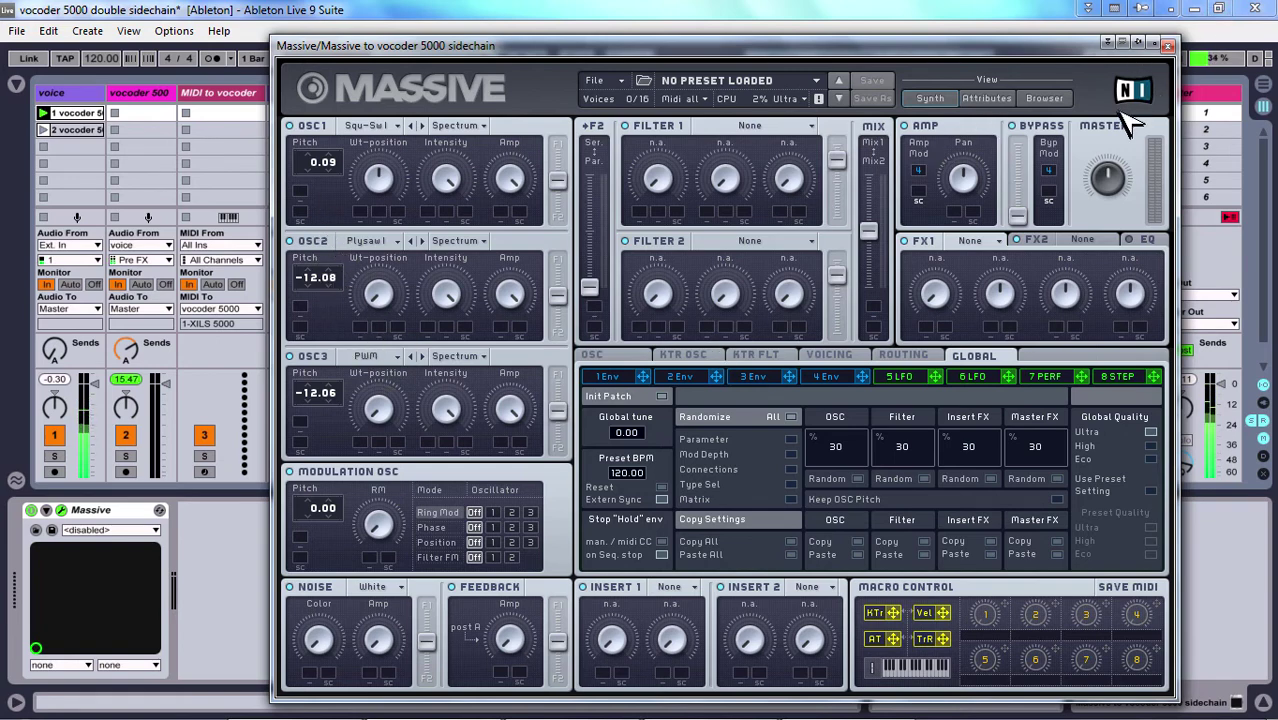
{"action": "left_click", "coordinate": [1167, 46]}
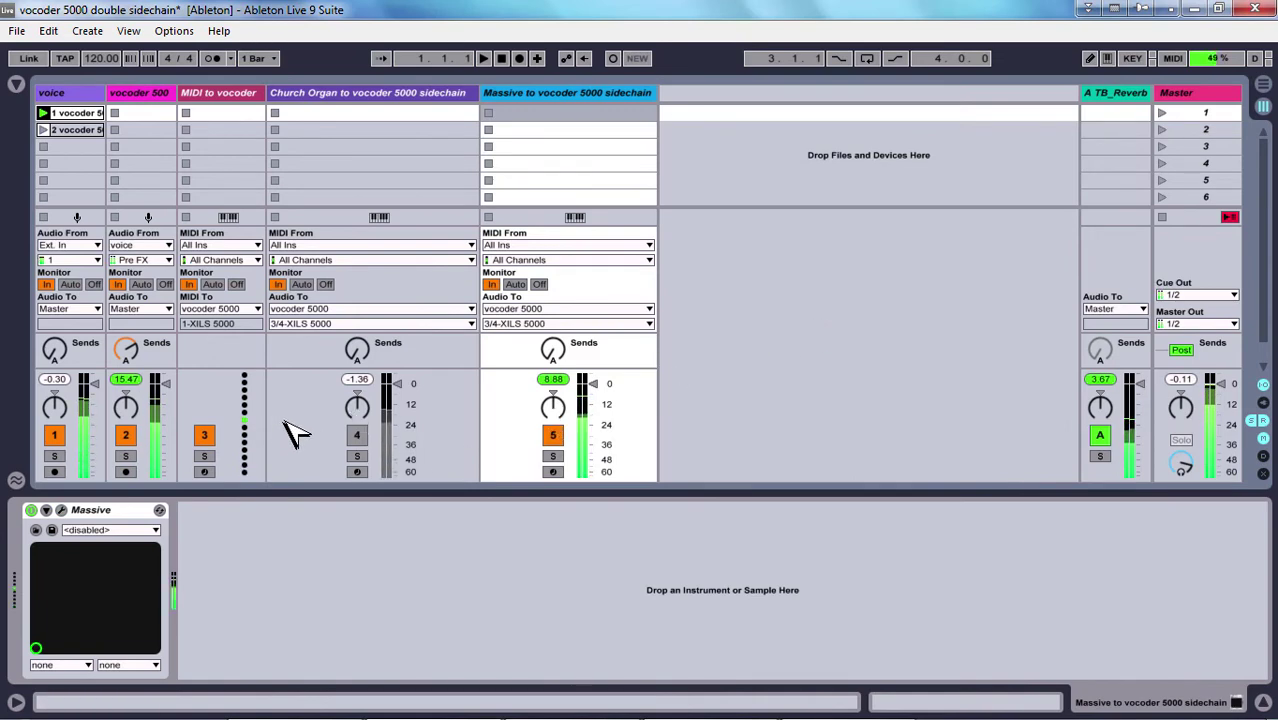
Re-enable the Church Organ track and leave the voice track switched off, with Massive selected
{"action": "left_click", "coordinate": [54, 435]}
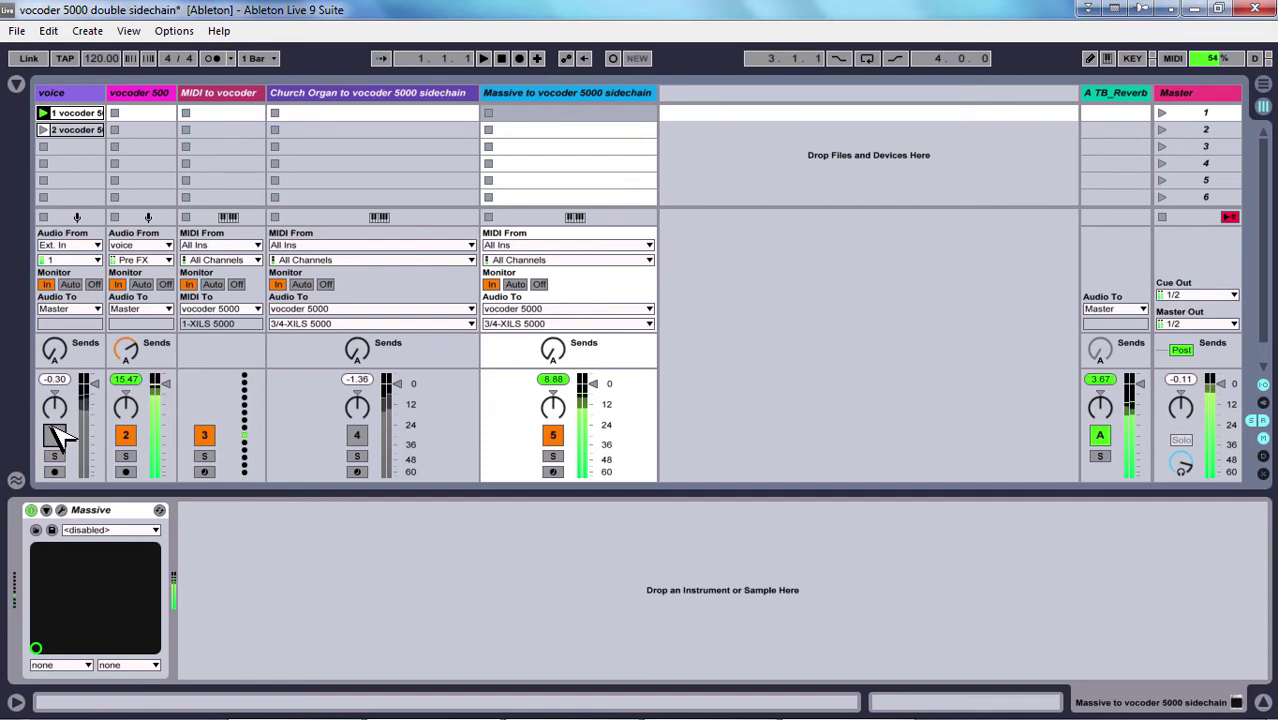
{"action": "left_click", "coordinate": [55, 433]}
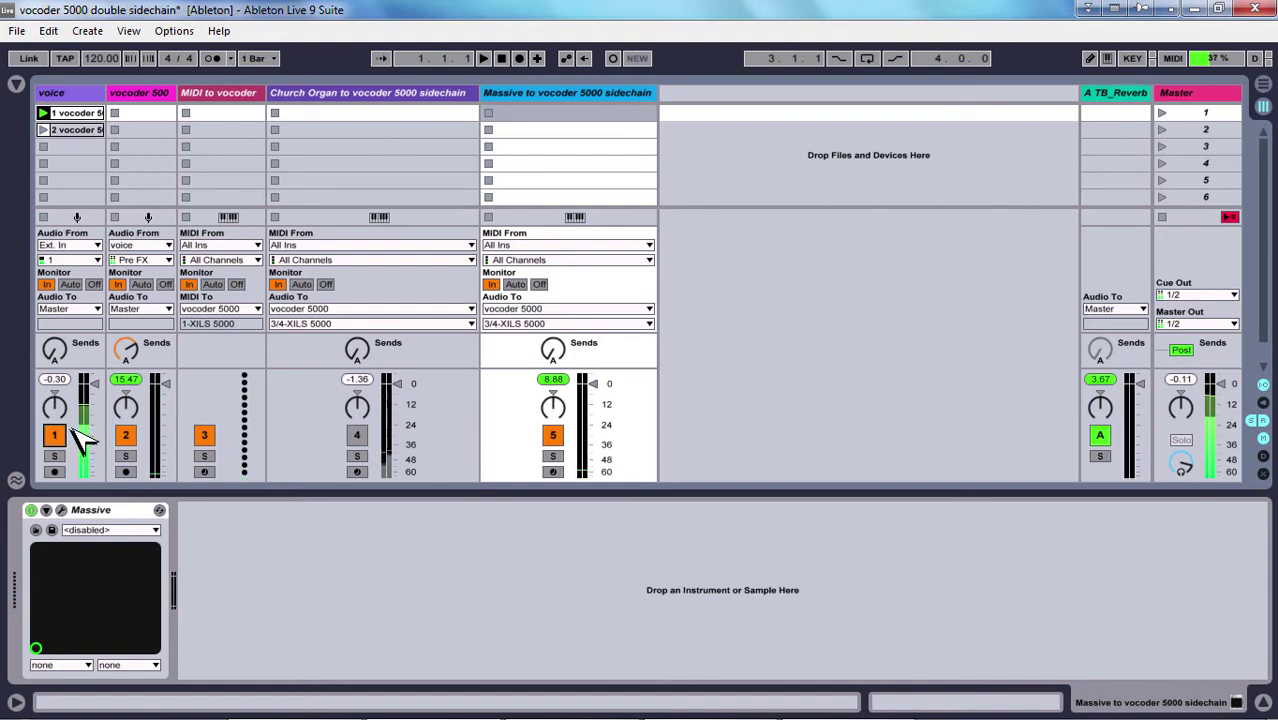
{"action": "left_click", "coordinate": [357, 112]}
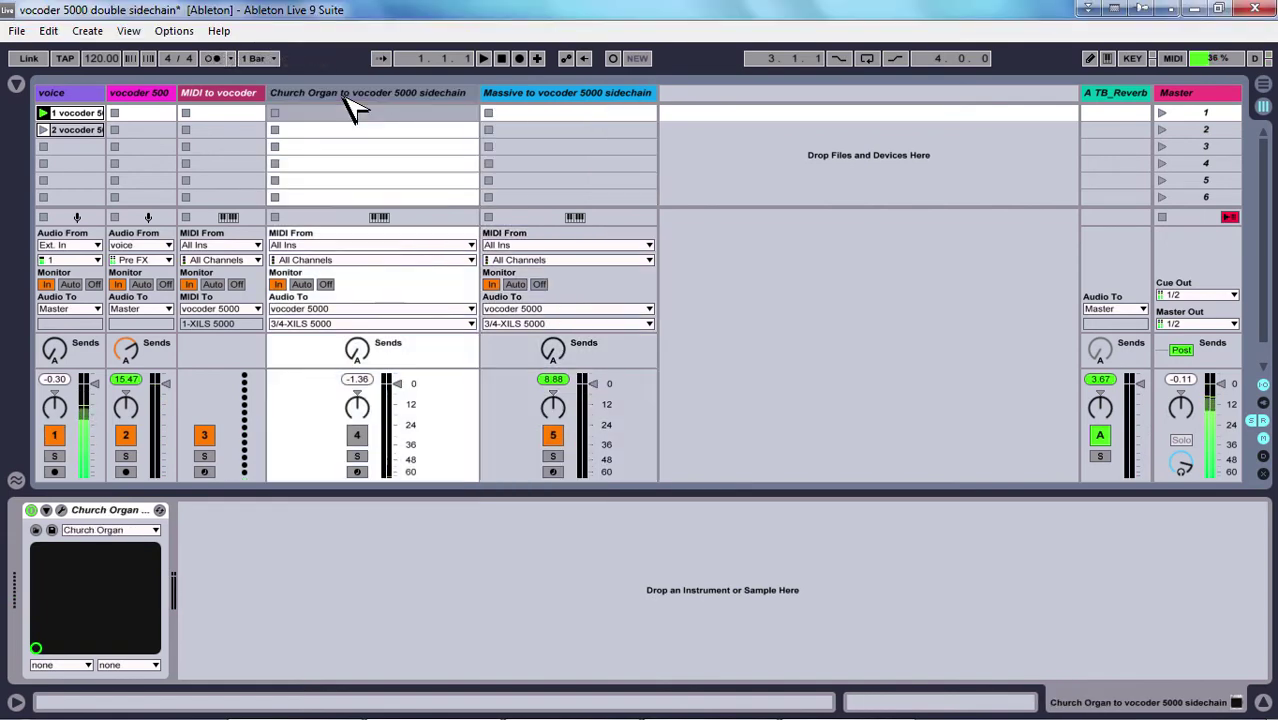
{"action": "left_click", "coordinate": [357, 435]}
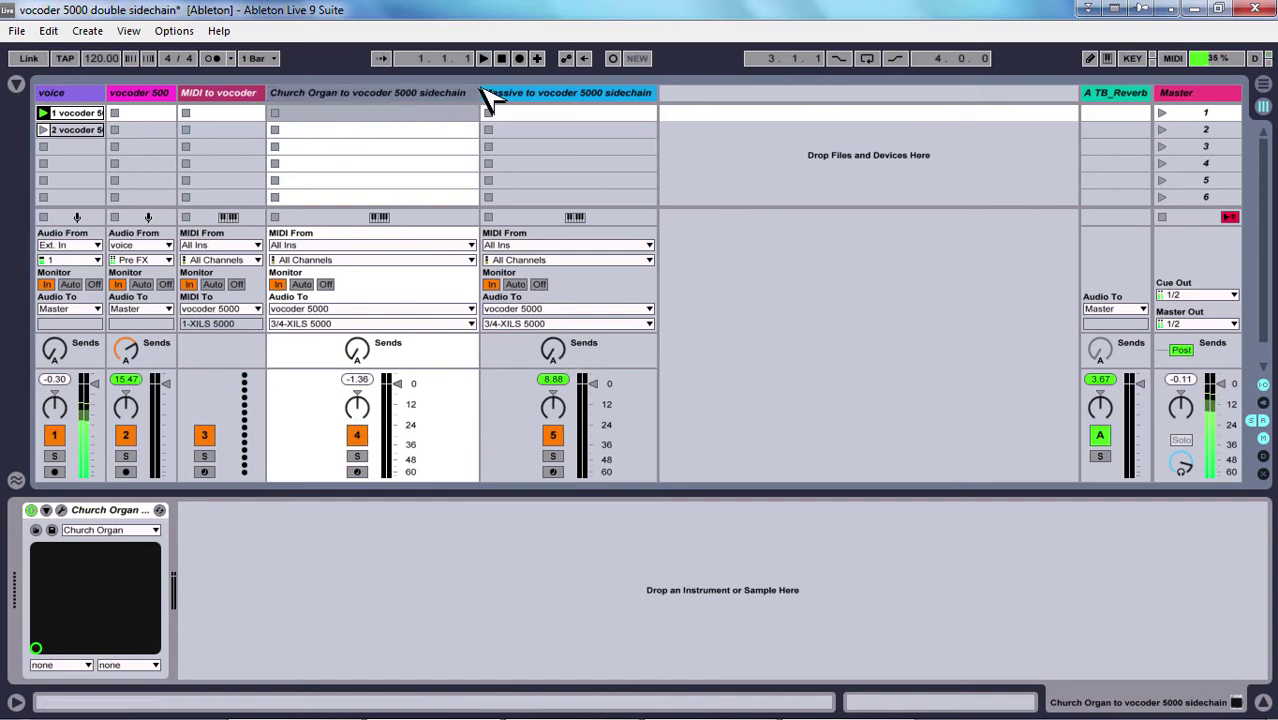
{"action": "left_click", "coordinate": [515, 94]}
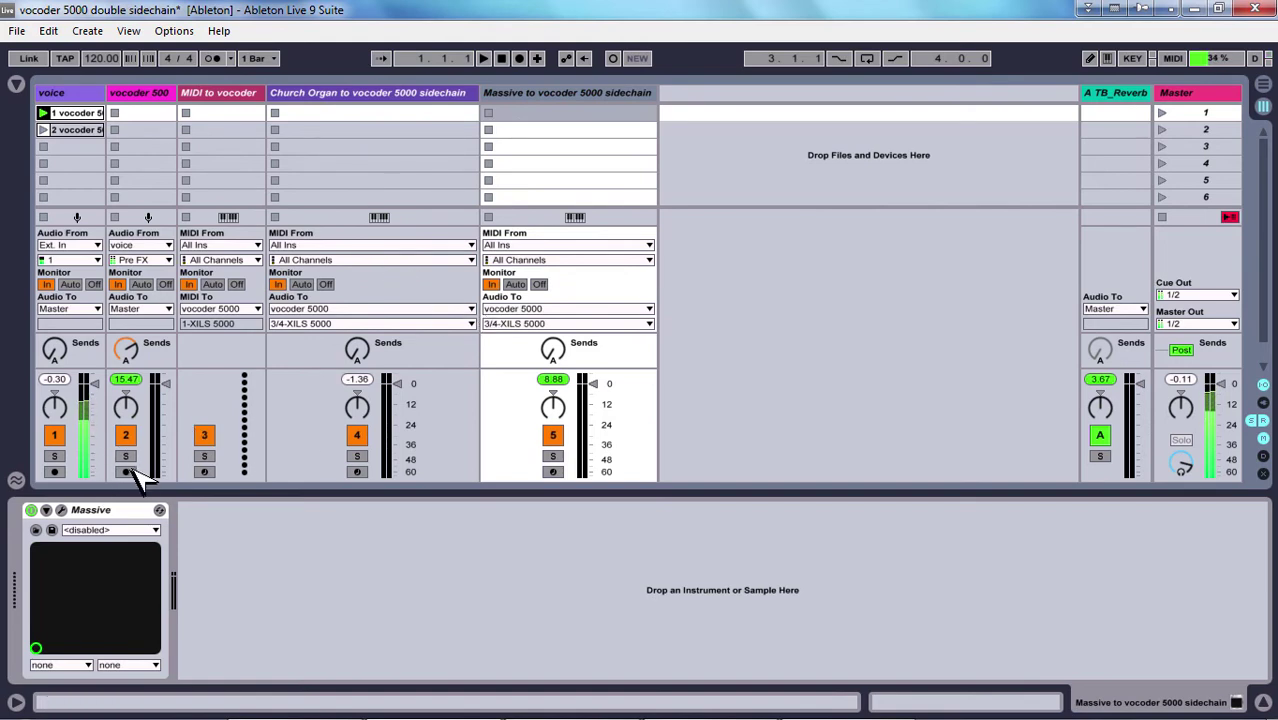
{"action": "left_click", "coordinate": [54, 436]}
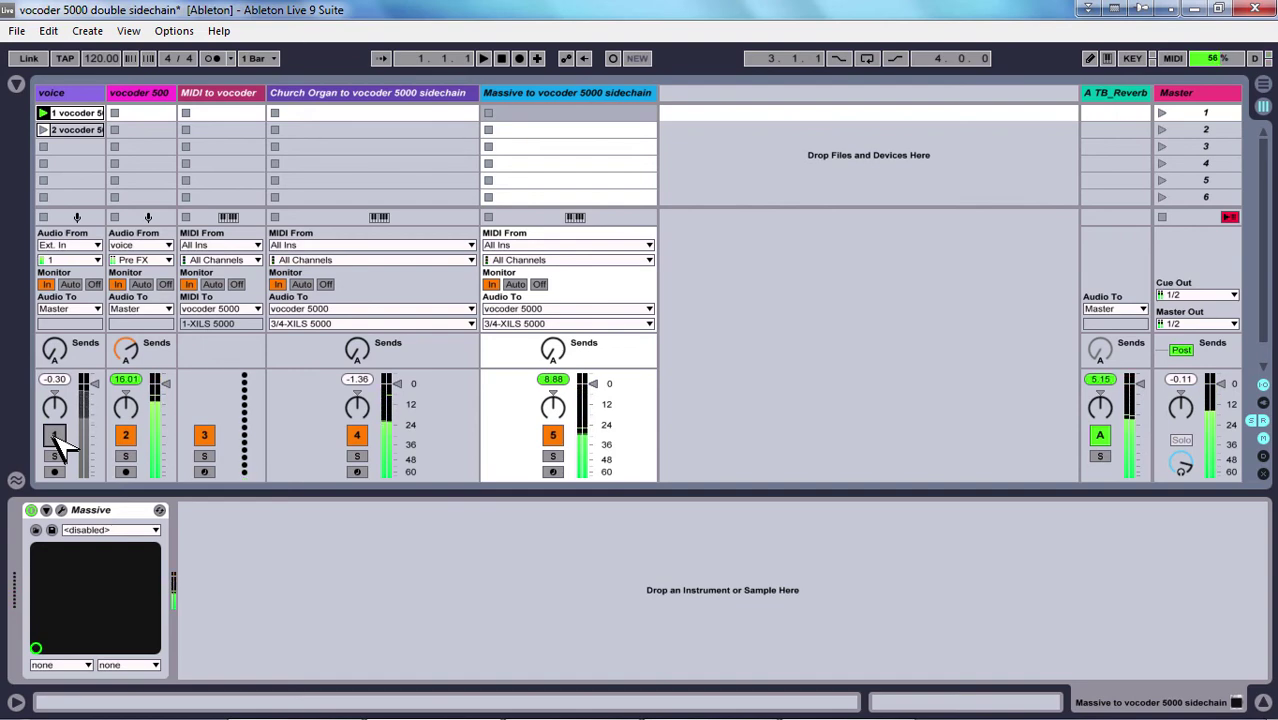
Reactivate the voice track and turn on Gate for XILS 5000 oscillators 1 and 2
{"action": "left_click", "coordinate": [55, 437]}
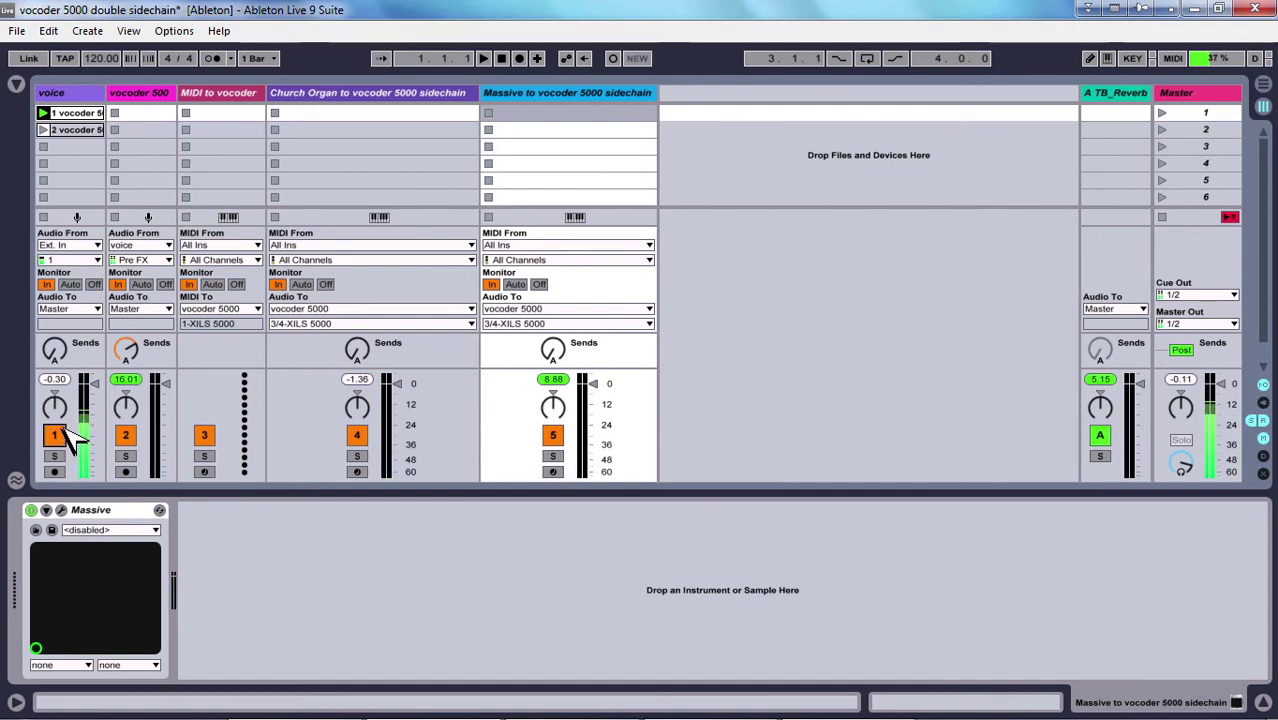
{"action": "left_click", "coordinate": [148, 117]}
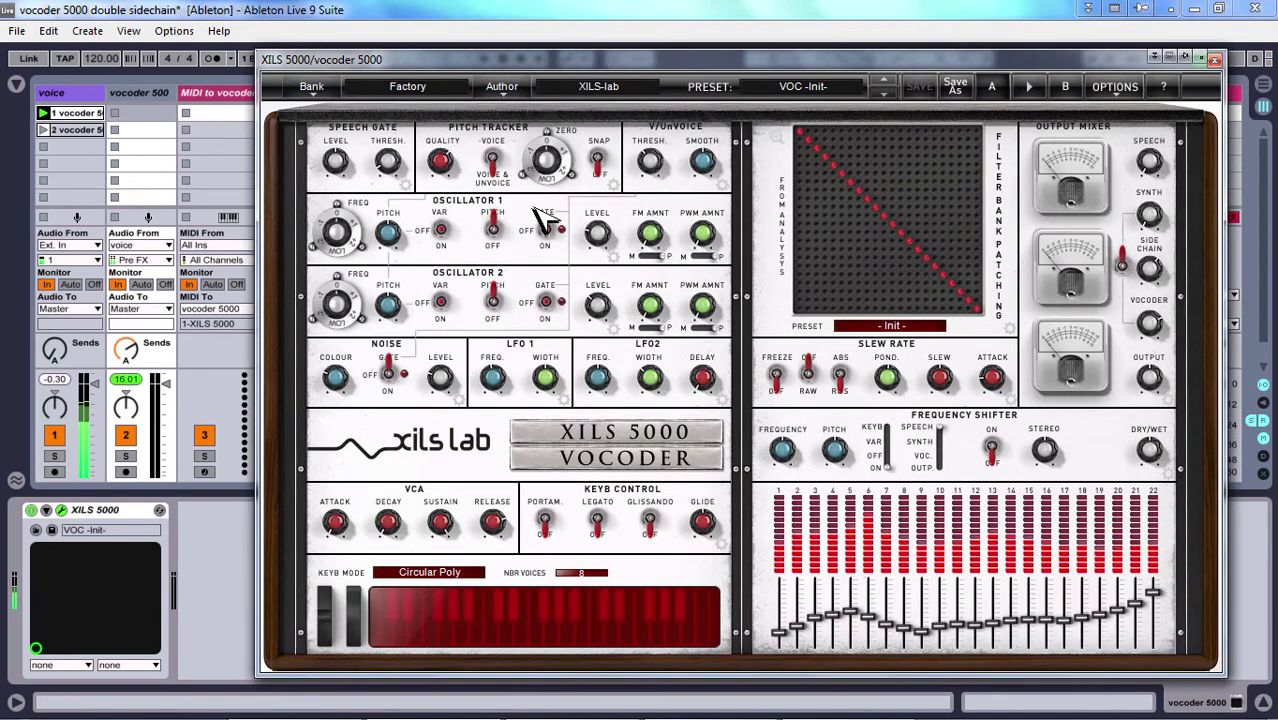
{"action": "left_click", "coordinate": [545, 226]}
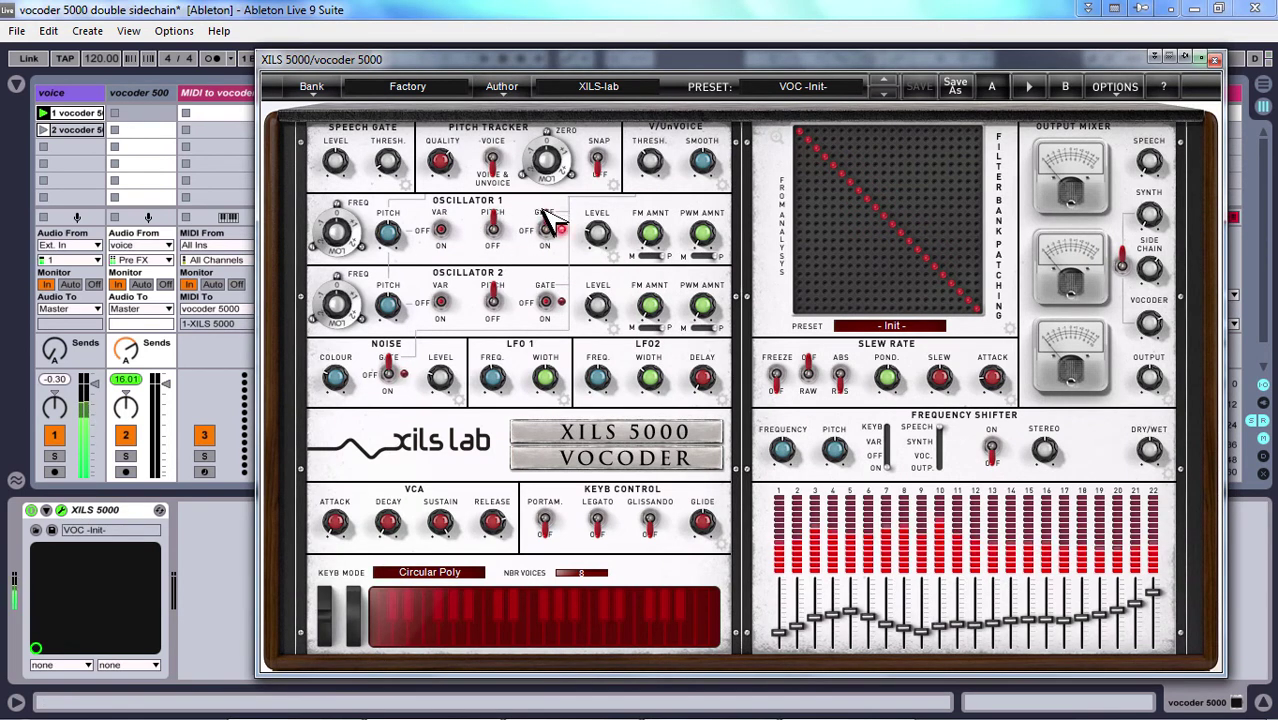
{"action": "left_click", "coordinate": [547, 298]}
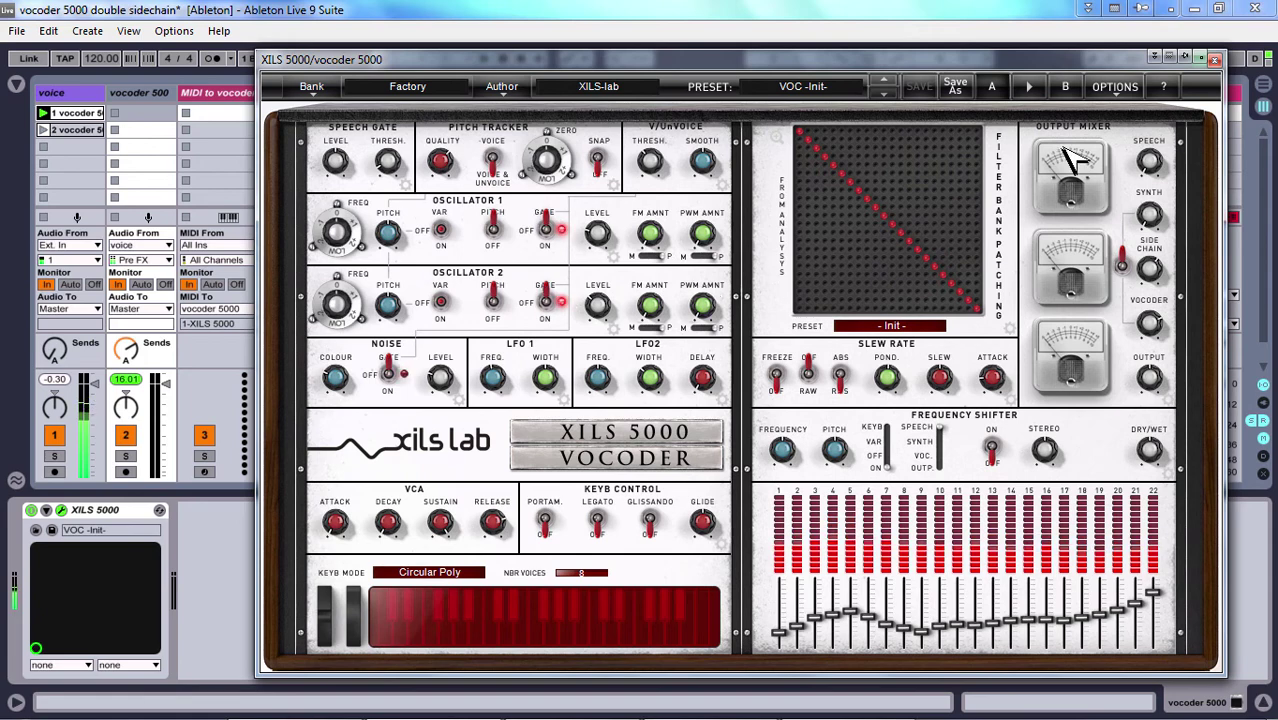
{"action": "left_click", "coordinate": [1214, 59]}
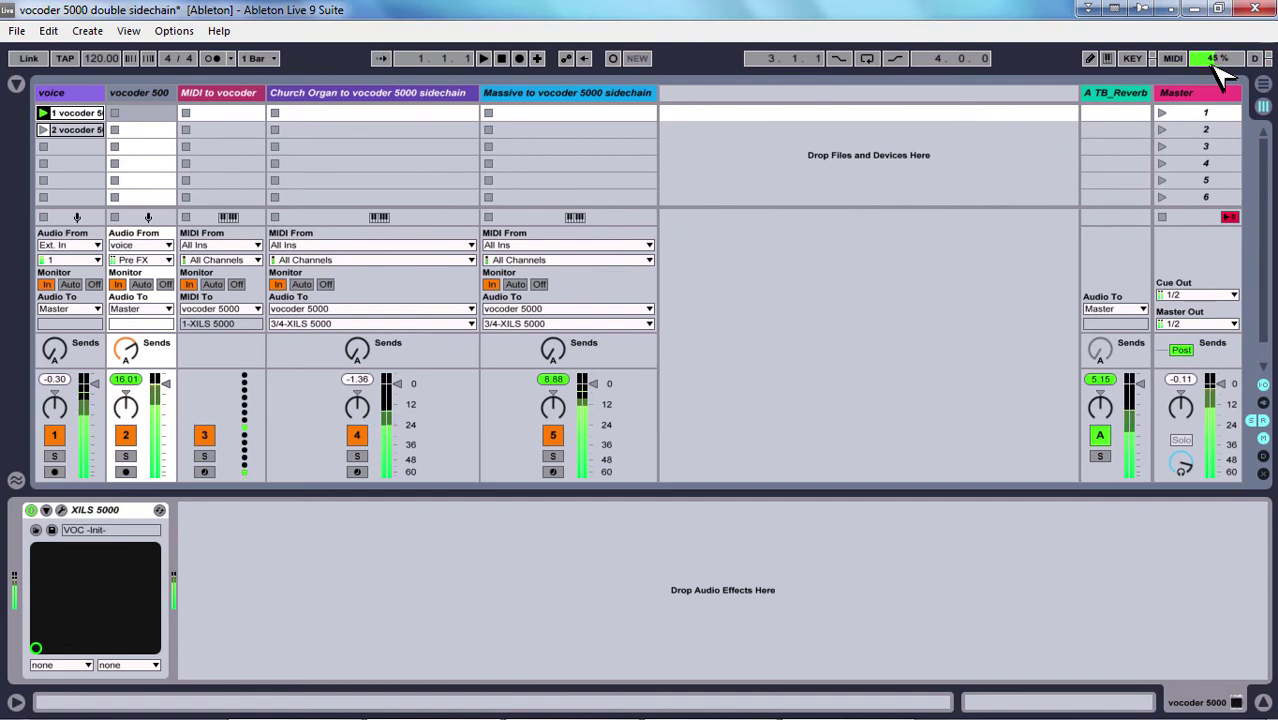
Toggle the voice track off and on, then reopen the XILS 5000 editor, shifted slightly left
{"action": "left_click", "coordinate": [54, 436]}
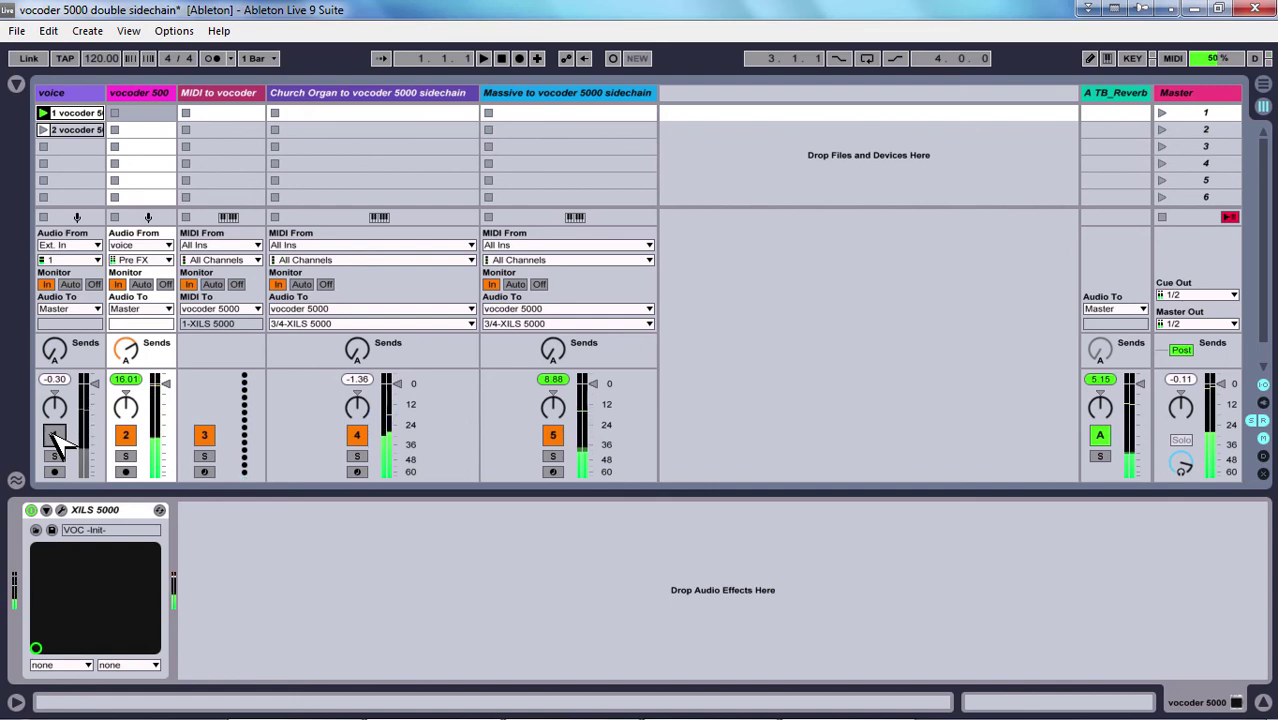
{"action": "left_click", "coordinate": [55, 437]}
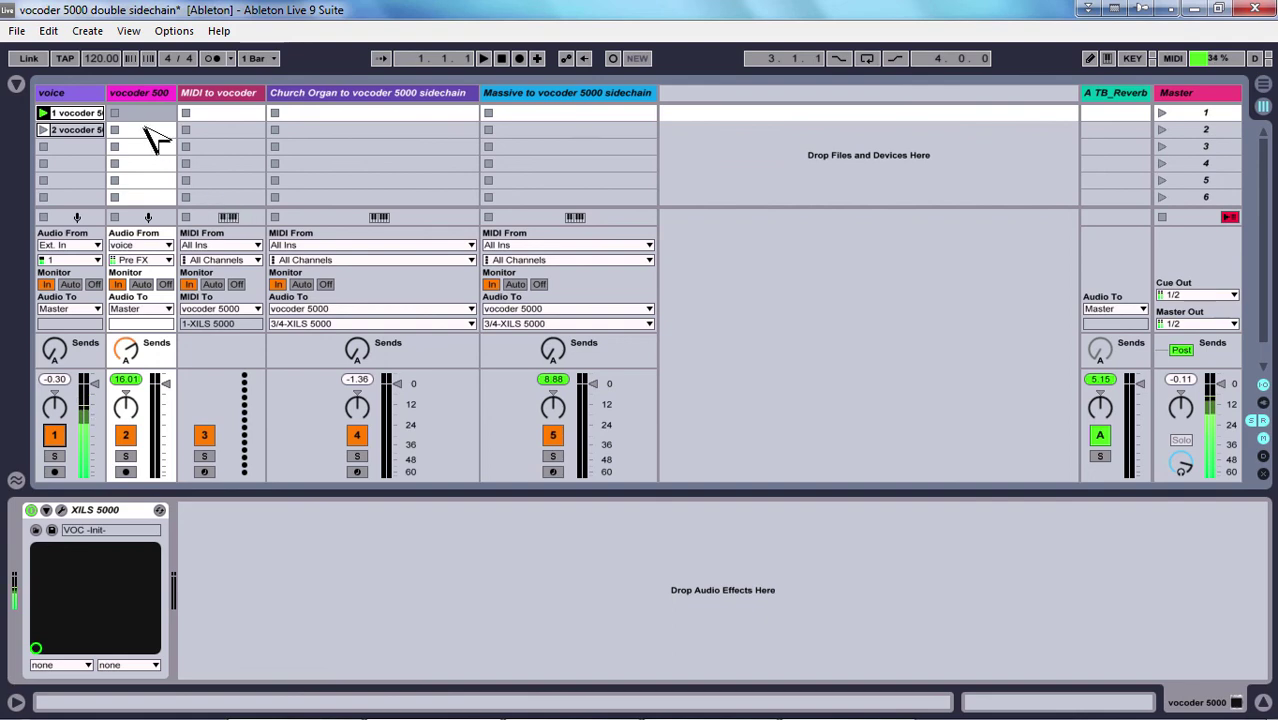
{"action": "left_click", "coordinate": [140, 93]}
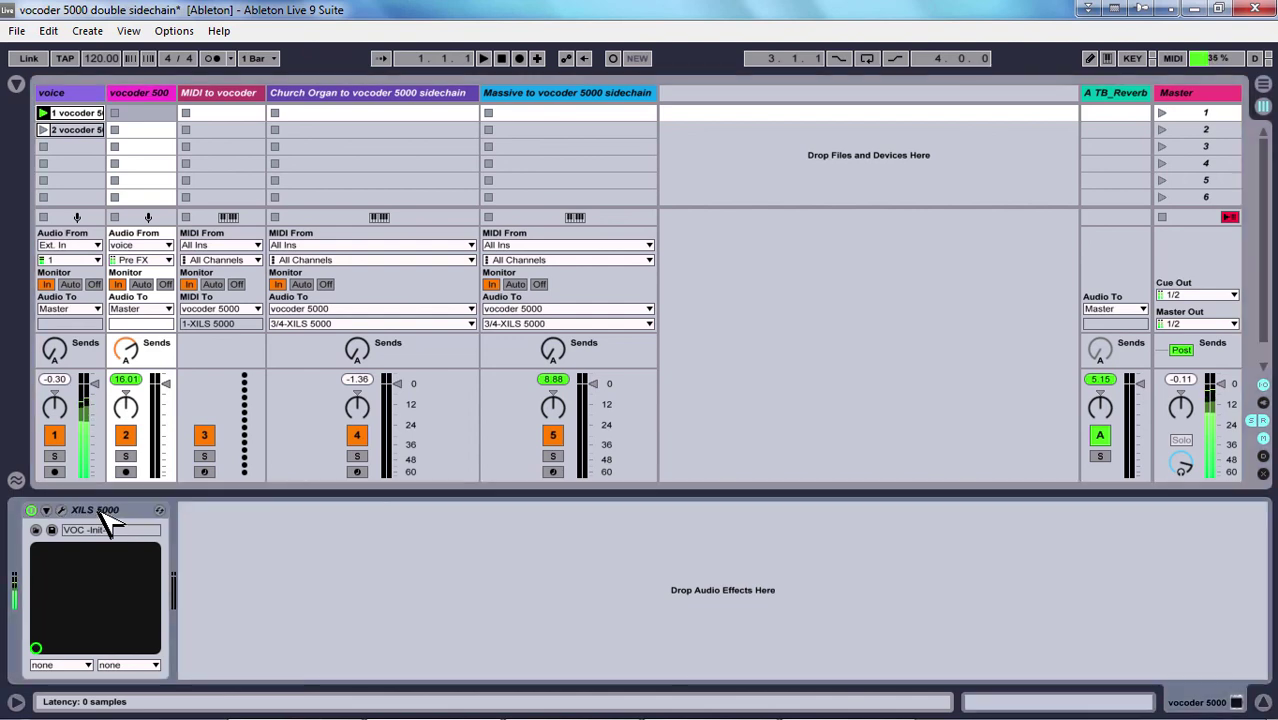
{"action": "left_click", "coordinate": [61, 511]}
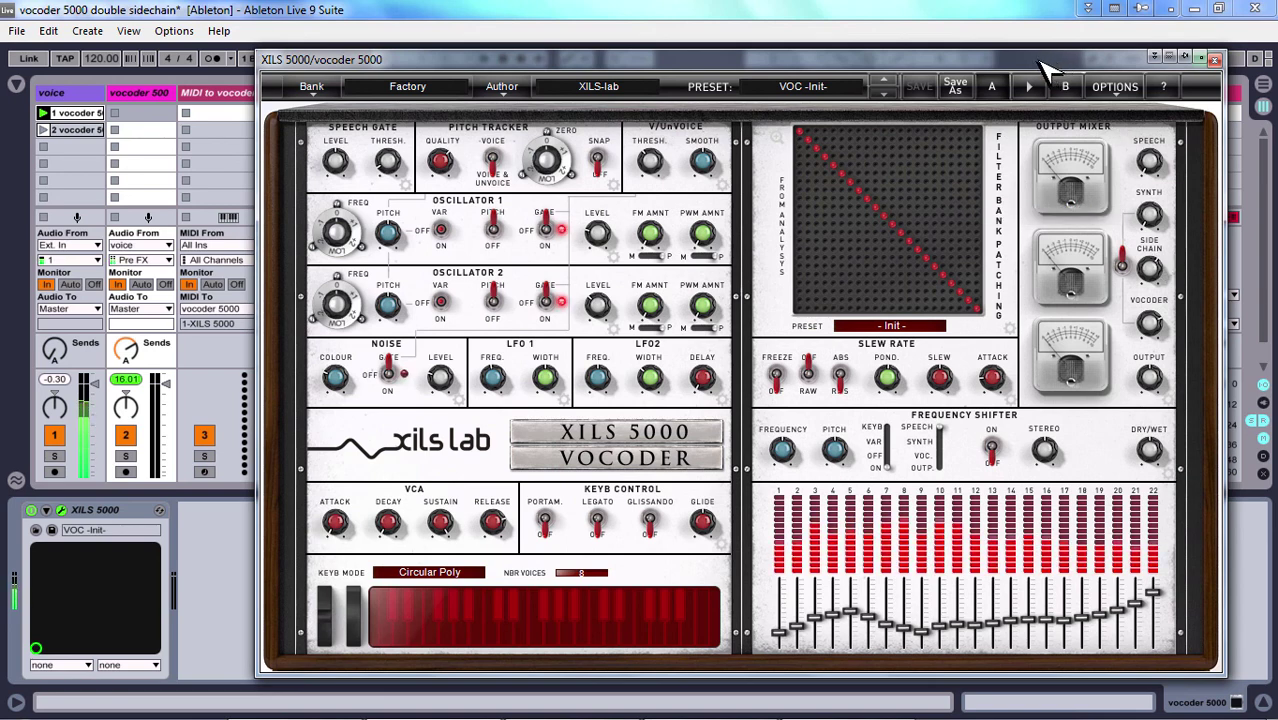
{"action": "left_click_drag", "start_coordinate": [1050, 58], "coordinate": [1012, 56]}
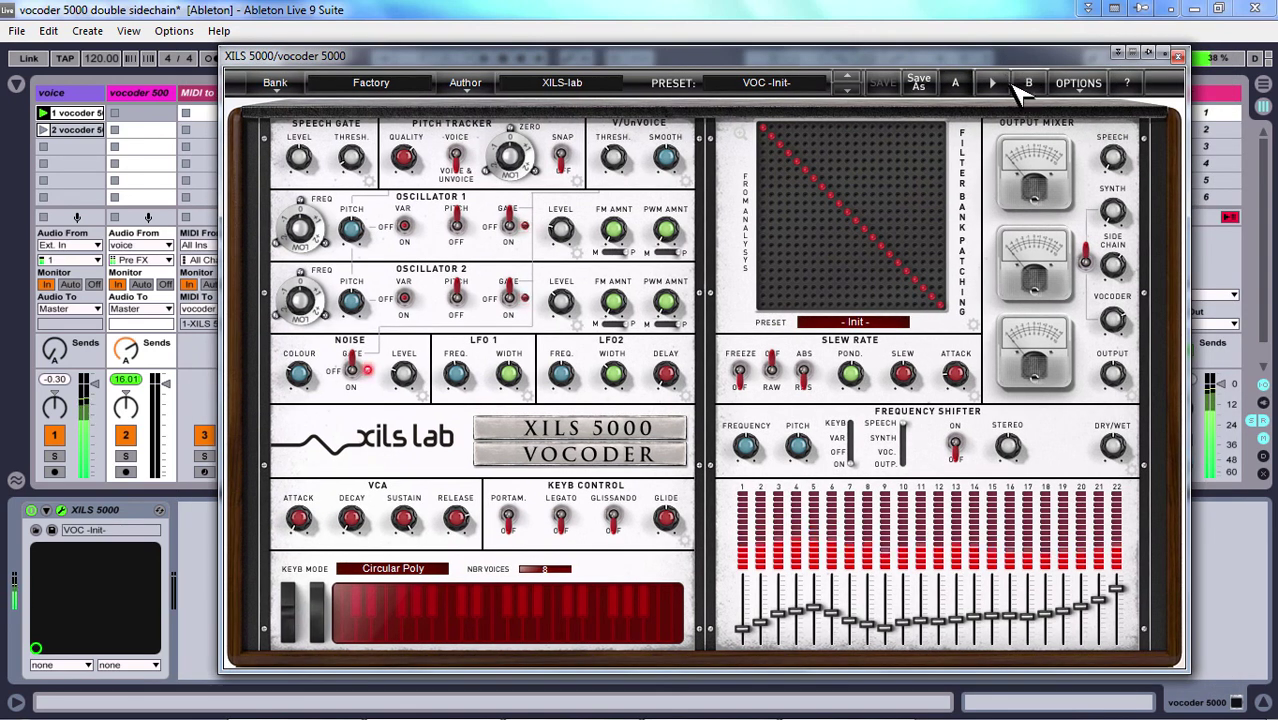